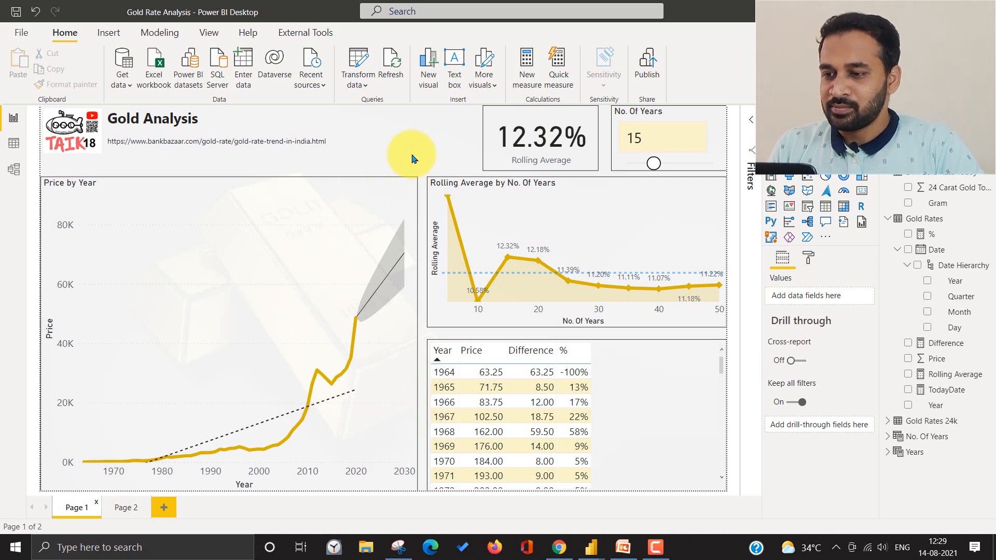
Step: Open Page 2 of the report and examine the formula of the TodayDate measure in the Gold Rates table
left_click(126, 508)
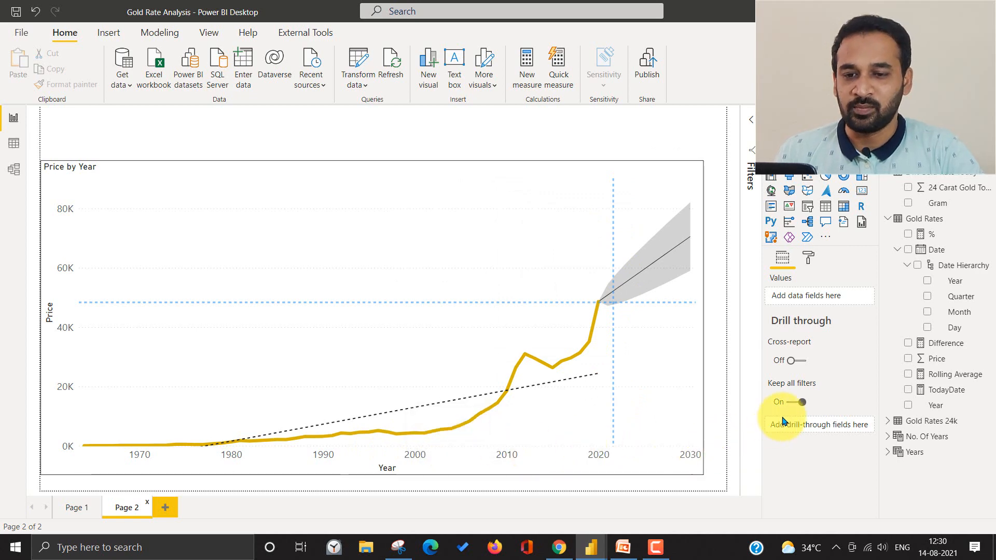
left_click(947, 389)
left_click(184, 113)
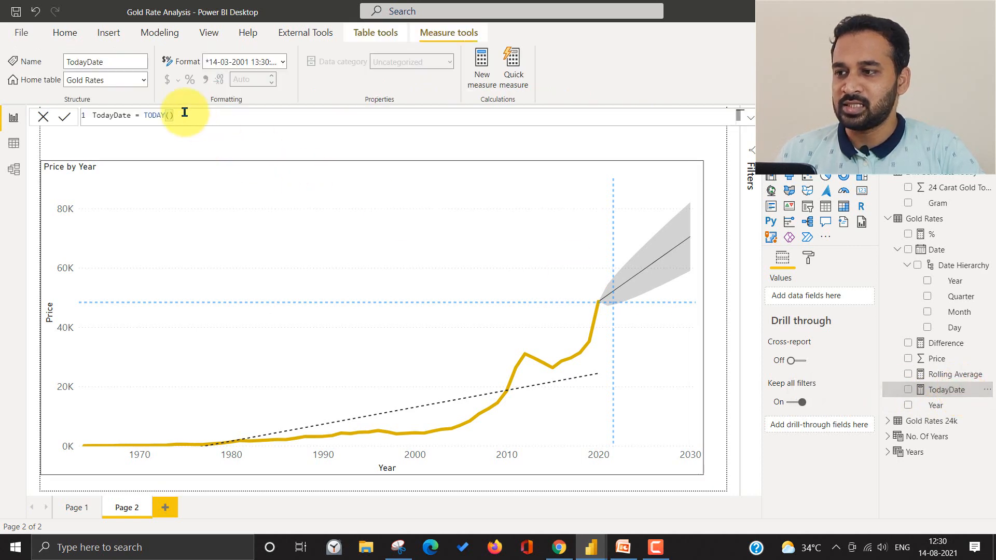
scroll(185, 114, "up", 5, "ctrl")
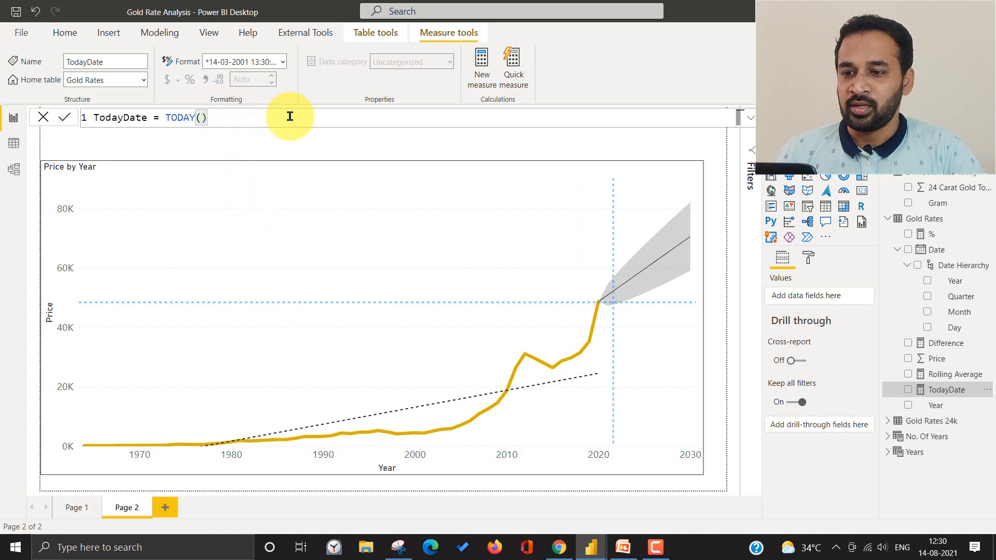
Step: Open the X-axis constant line settings of the Price by Year chart and view the calendar choices for the line's value
left_click(662, 180)
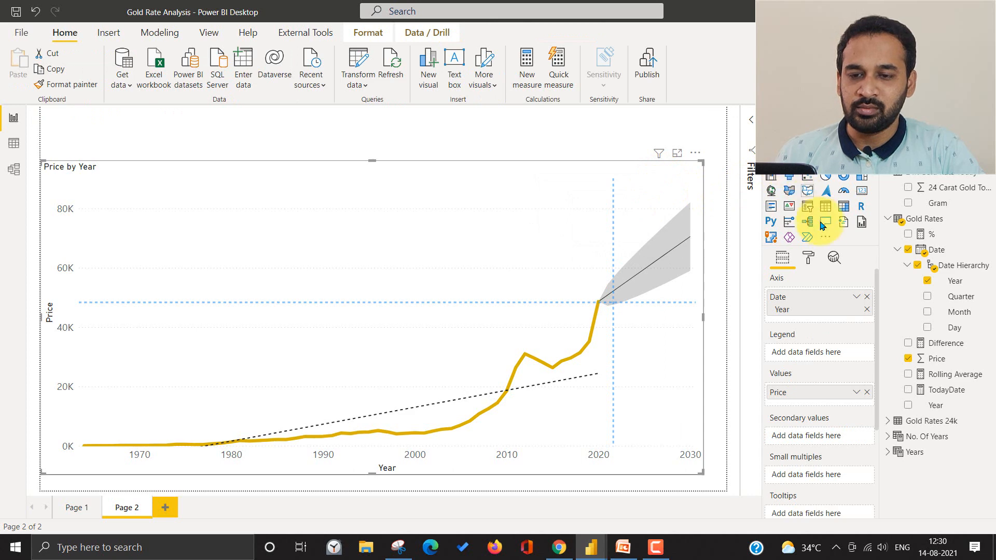
left_click(840, 261)
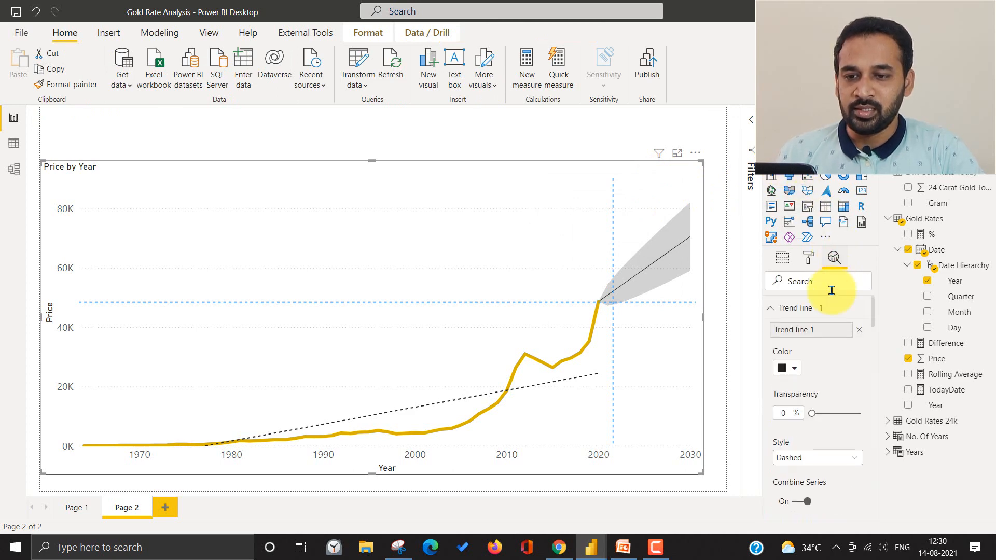
left_click(777, 311)
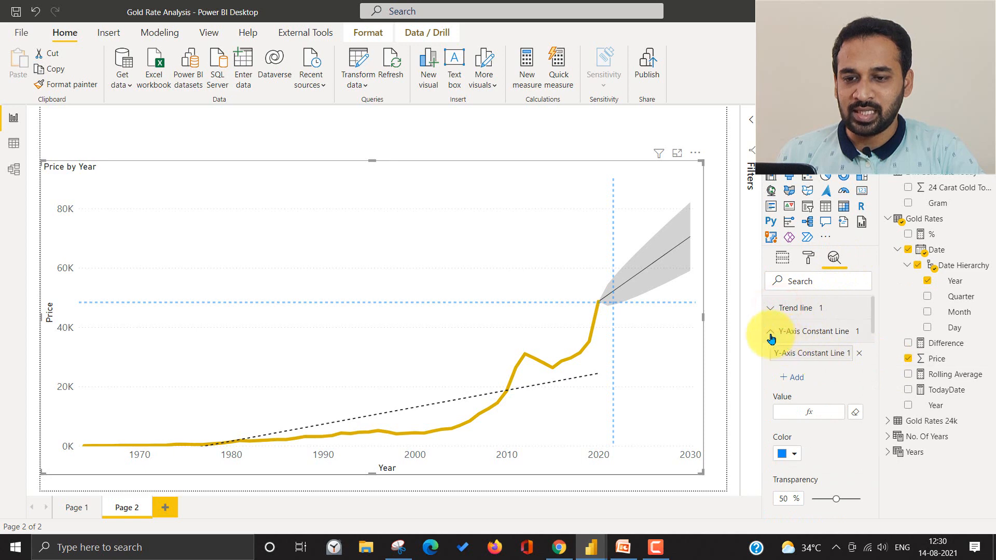
left_click(773, 335)
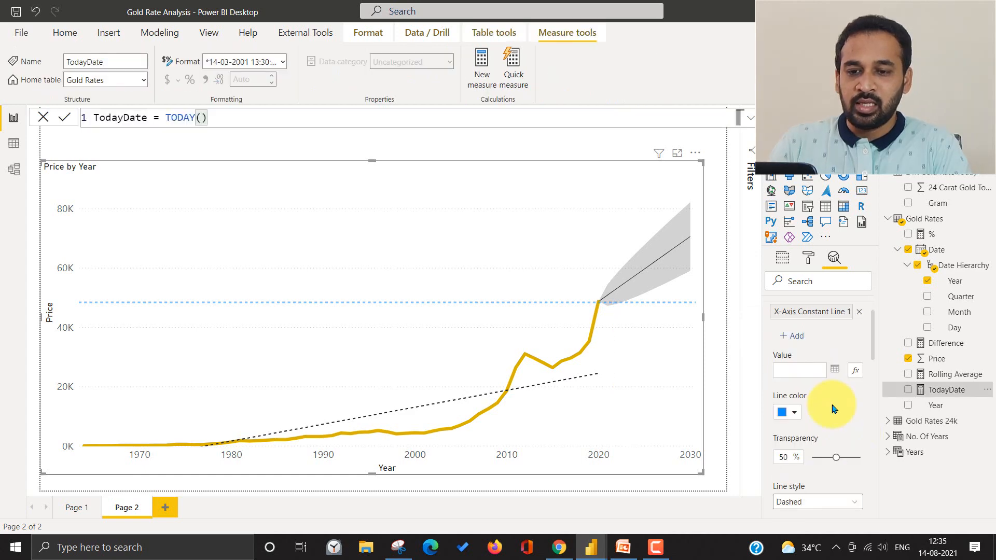
left_click(835, 370)
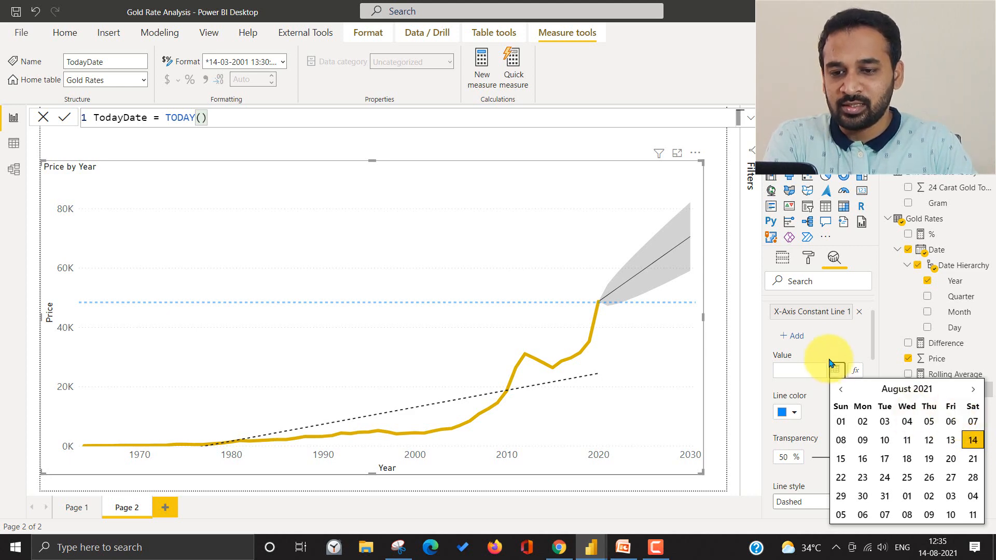
left_click(828, 358)
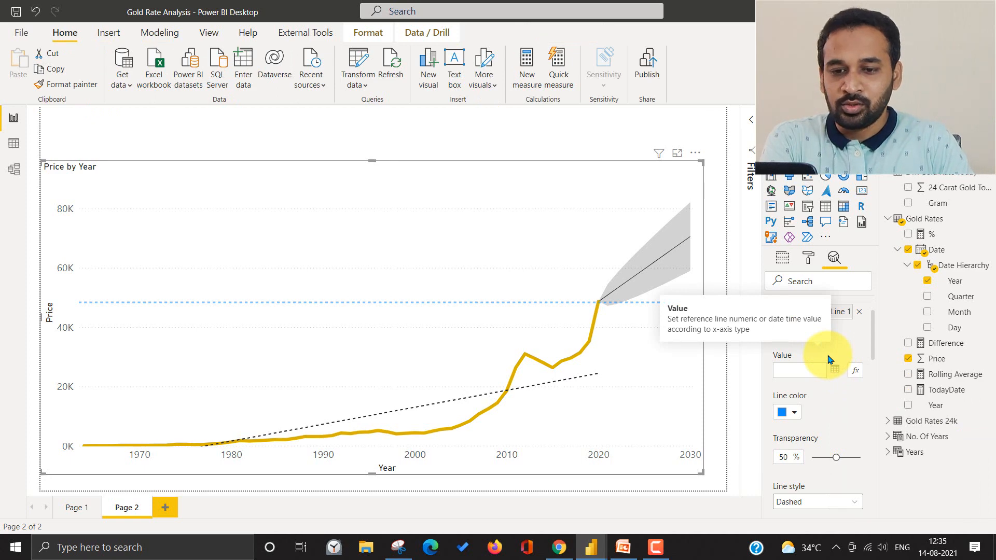
Step: Set the value of X-Axis Constant Line 1 by field value, based on the TodayDate measure from the Gold Rates table
left_click(856, 377)
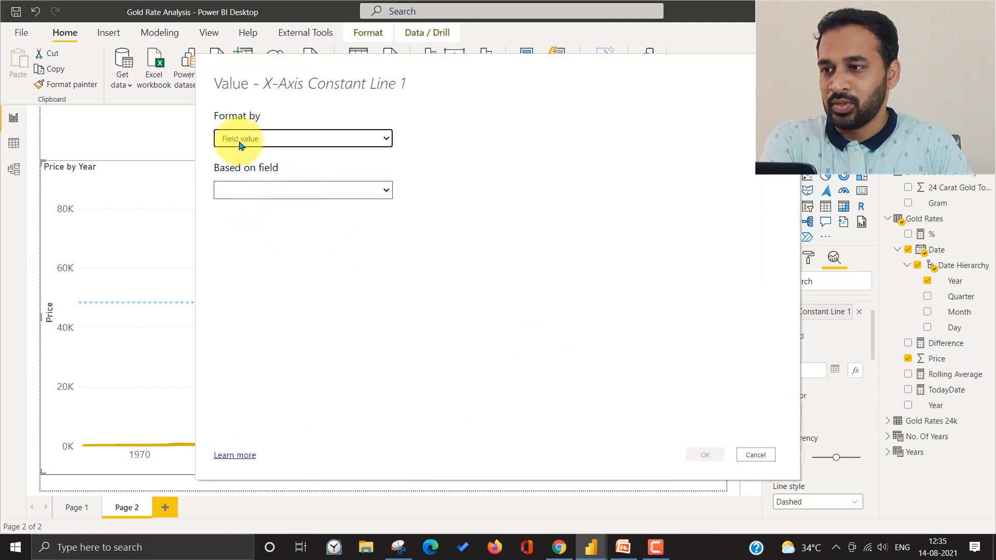
left_click(312, 189)
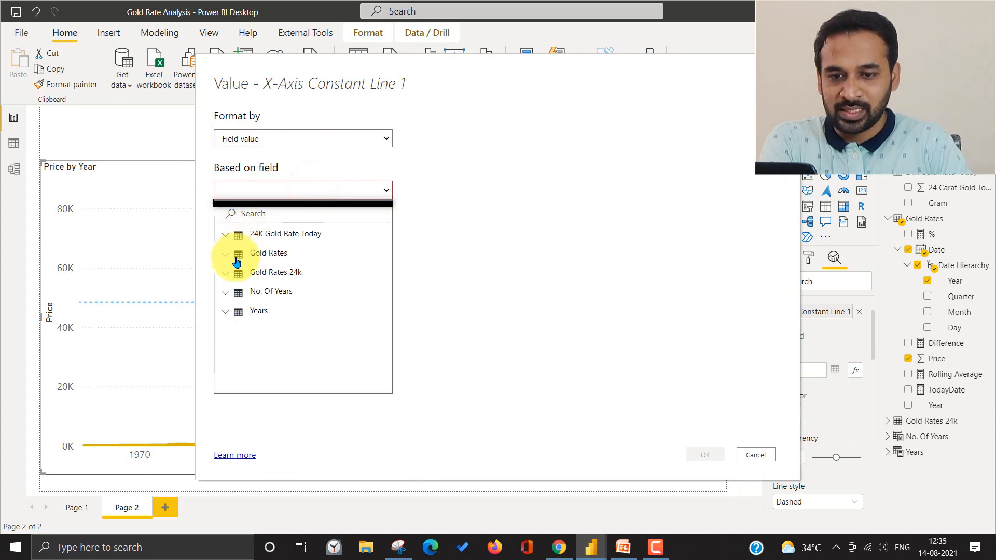
left_click(274, 189)
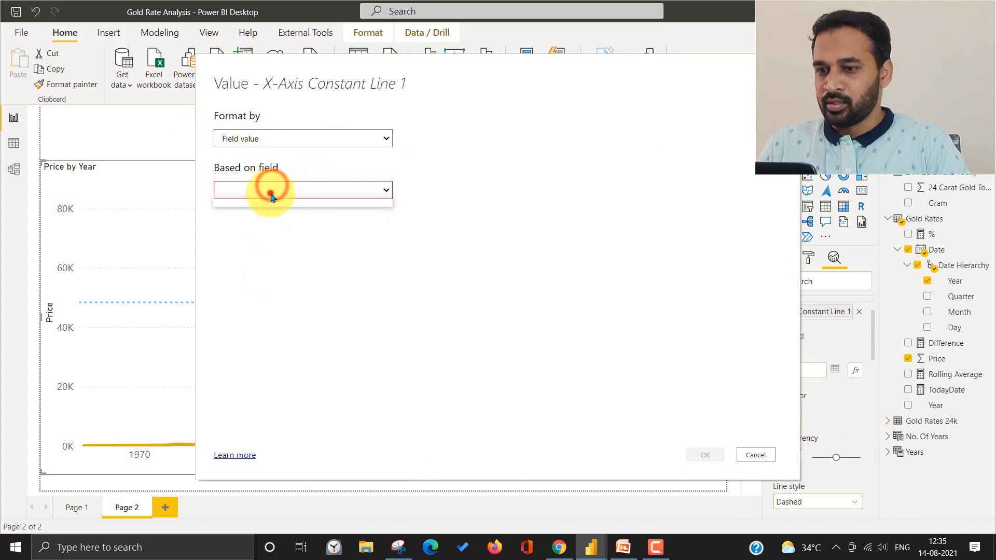
left_click(272, 190)
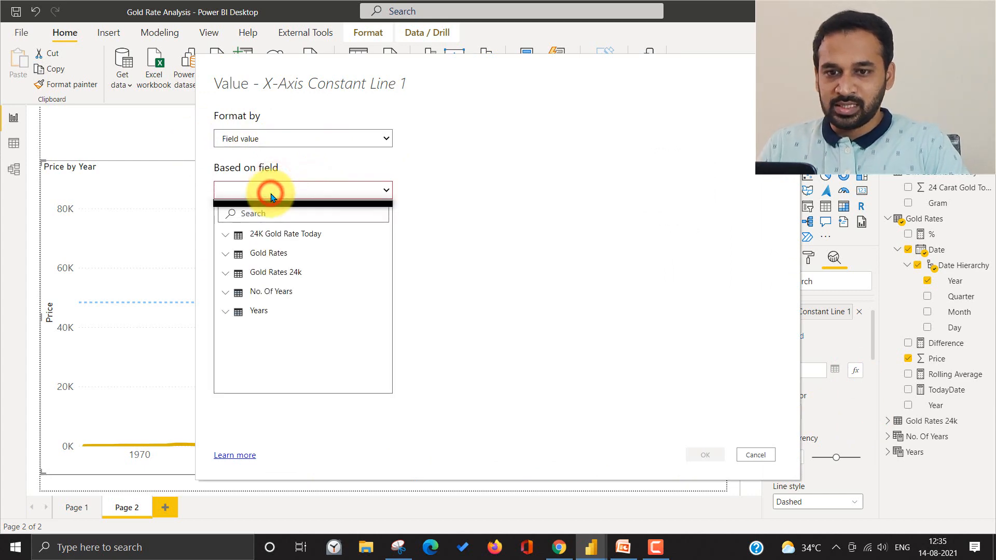
left_click(225, 254)
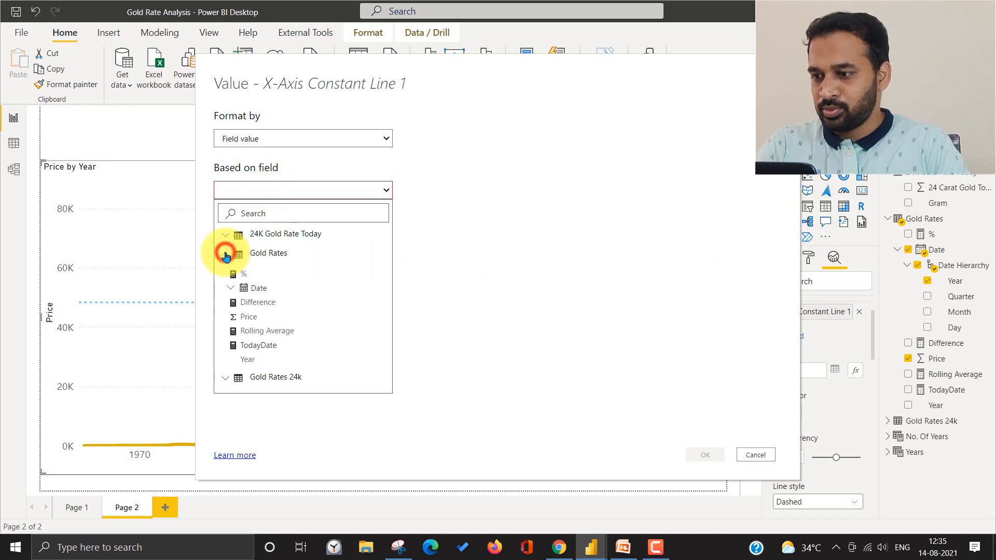
left_click(266, 346)
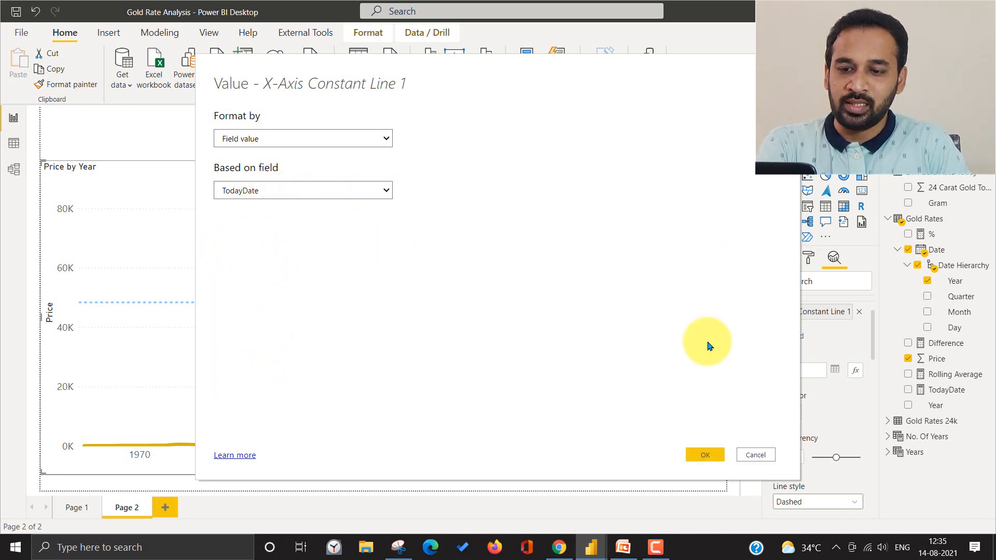
left_click(705, 455)
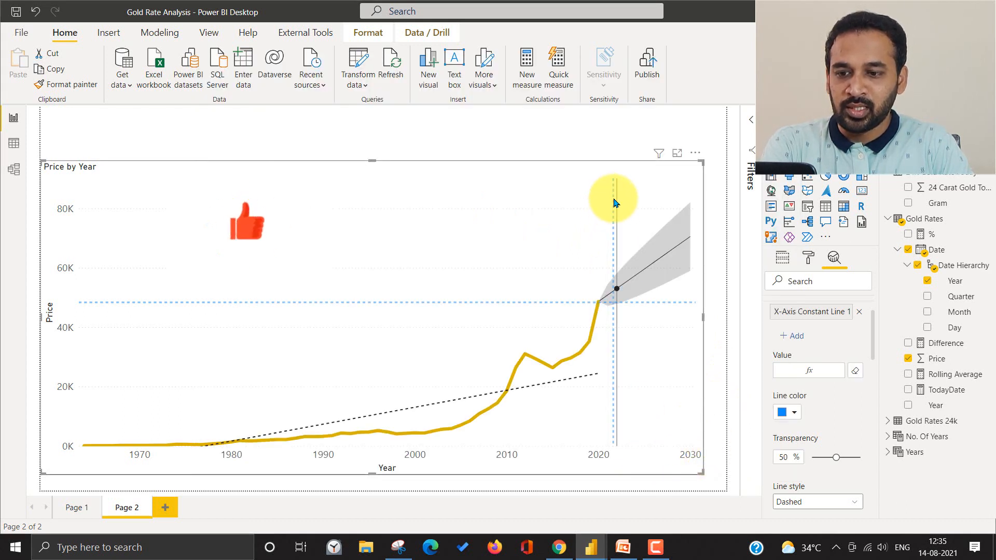
mouse_move(611, 411)
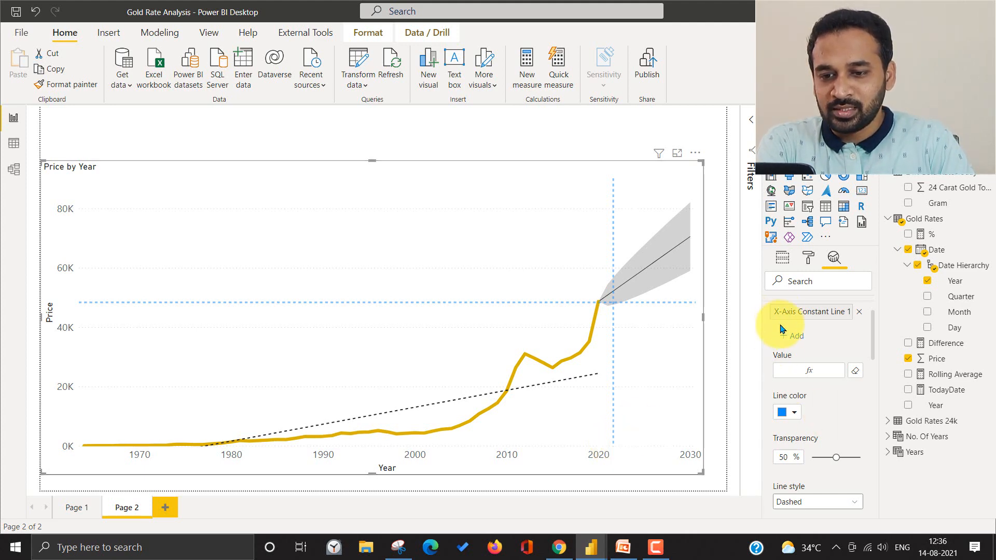
Step: Examine the Y-axis constant line's settings on the Price by Year chart, including value, color, transparency, line style and position
scroll(804, 361, "up", 3)
left_click(770, 356)
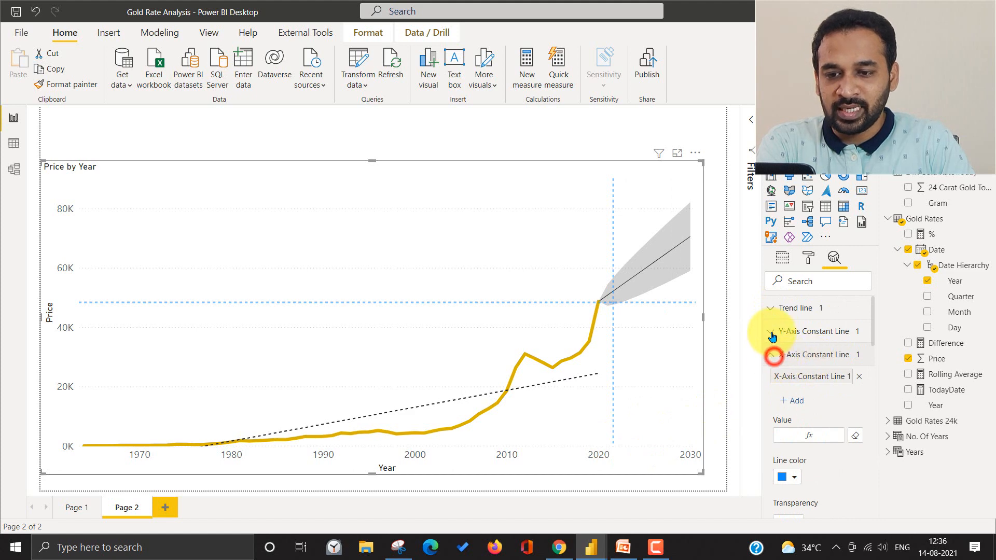
left_click(769, 331)
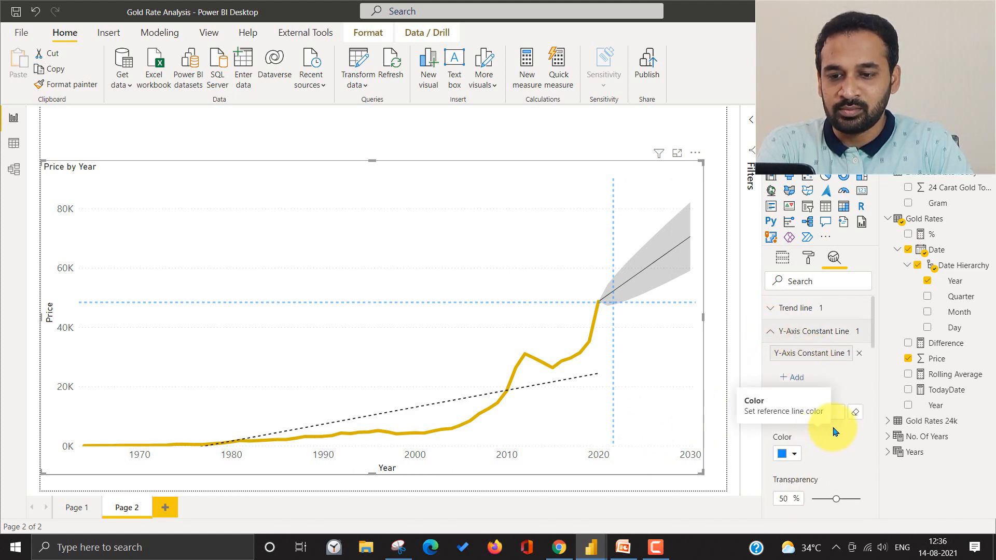
scroll(801, 394, "down", 1)
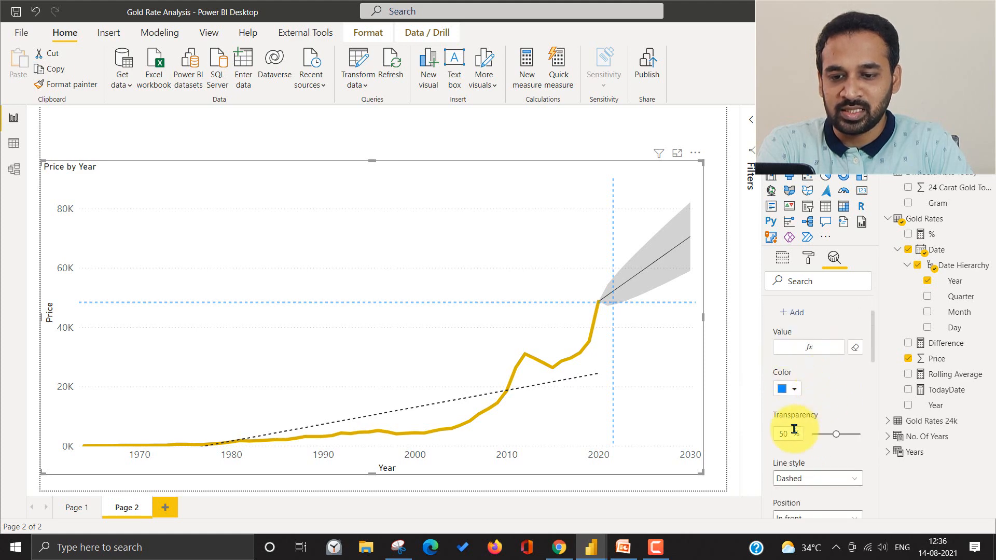
scroll(833, 426, "down", 1)
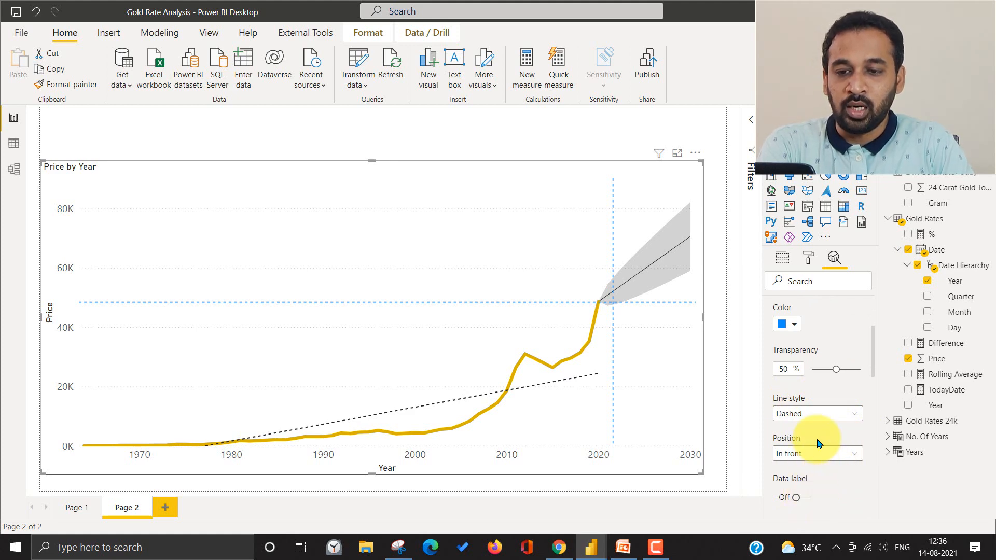
scroll(816, 407, "up", 3)
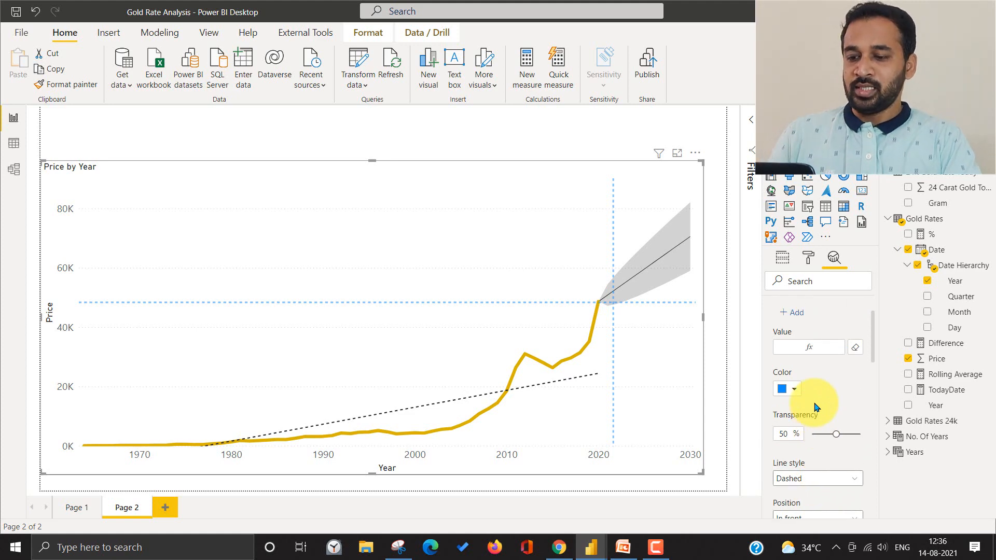
Step: Switch to Chrome and review the Goodreturns page with today's gold rates in Chennai
left_click(559, 548)
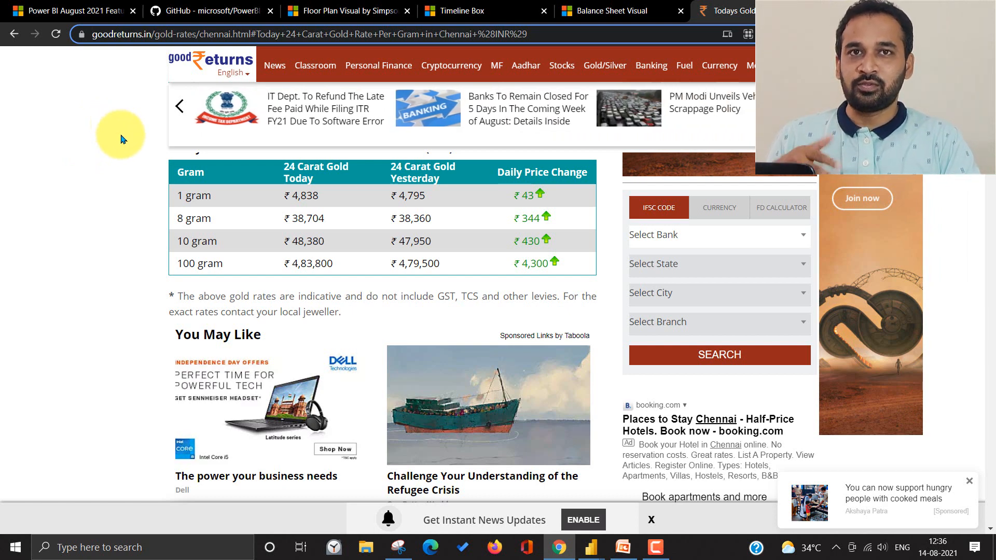
scroll(121, 138, "up", 2)
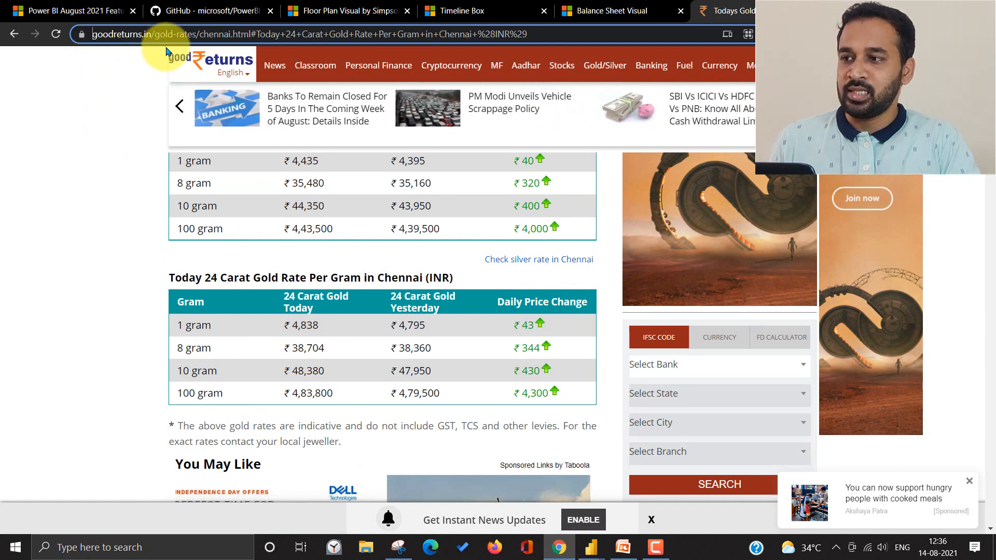
scroll(199, 232, "up", 3)
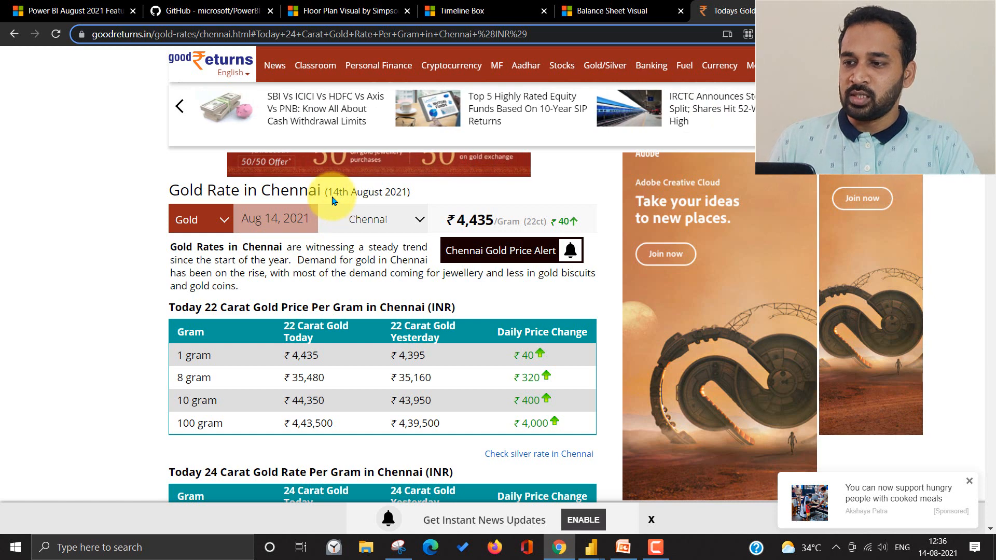
left_click_drag(550, 218, 463, 213)
scroll(473, 210, "down", 3)
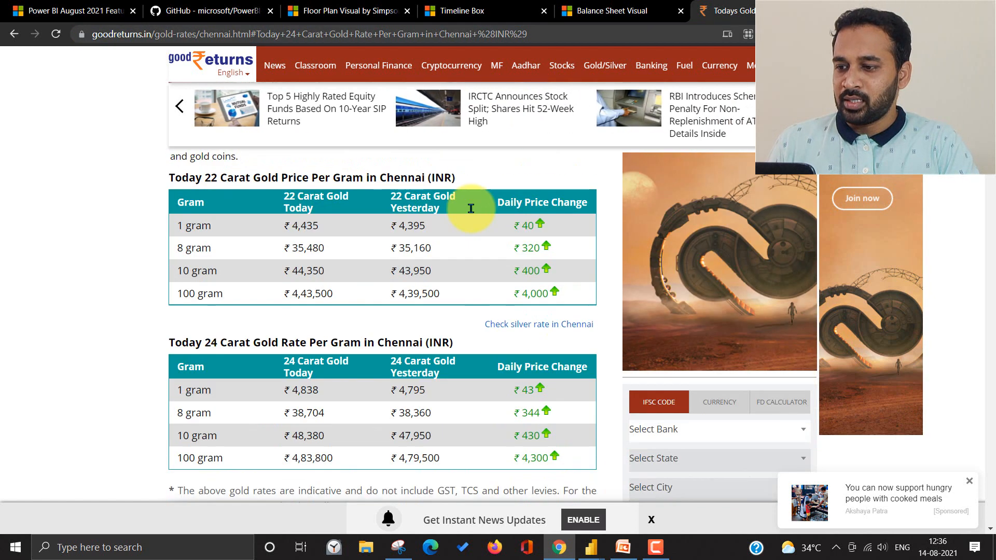
Step: Examine the 10 gram row of the Today 24 Carat Gold Rate table, comparing today's rate, yesterday's rate and the daily change
scroll(348, 322, "down", 1)
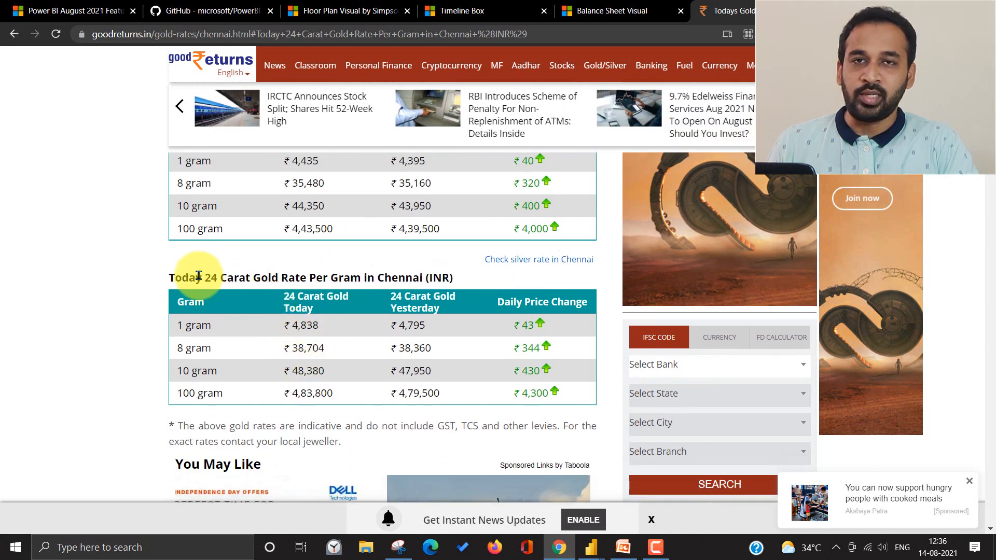
left_click_drag(198, 277, 325, 282)
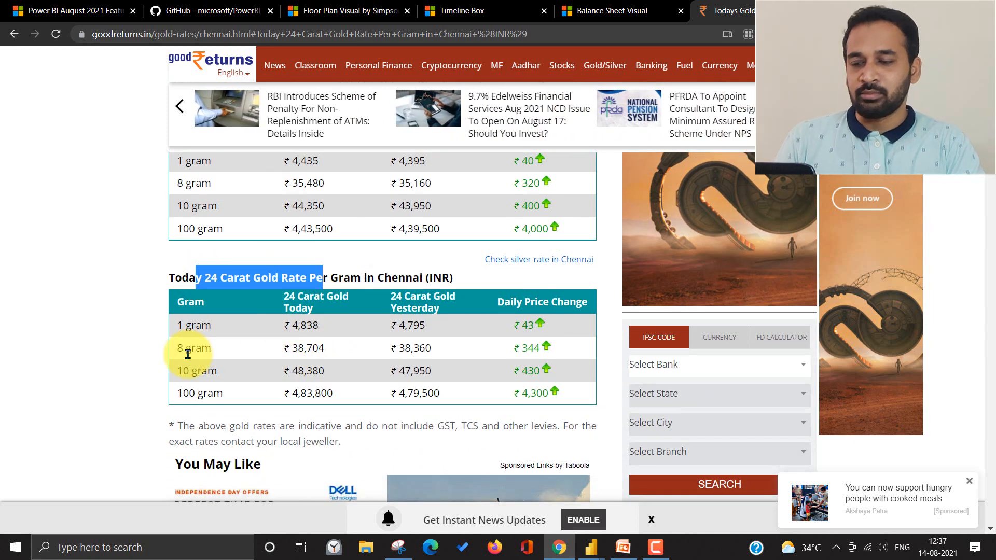
left_click(196, 280)
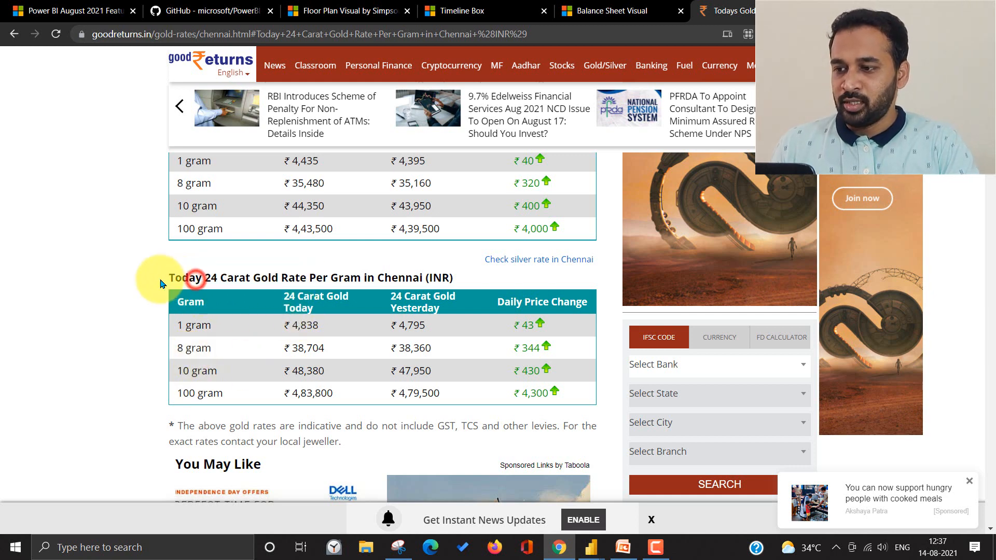
left_click_drag(189, 278, 322, 278)
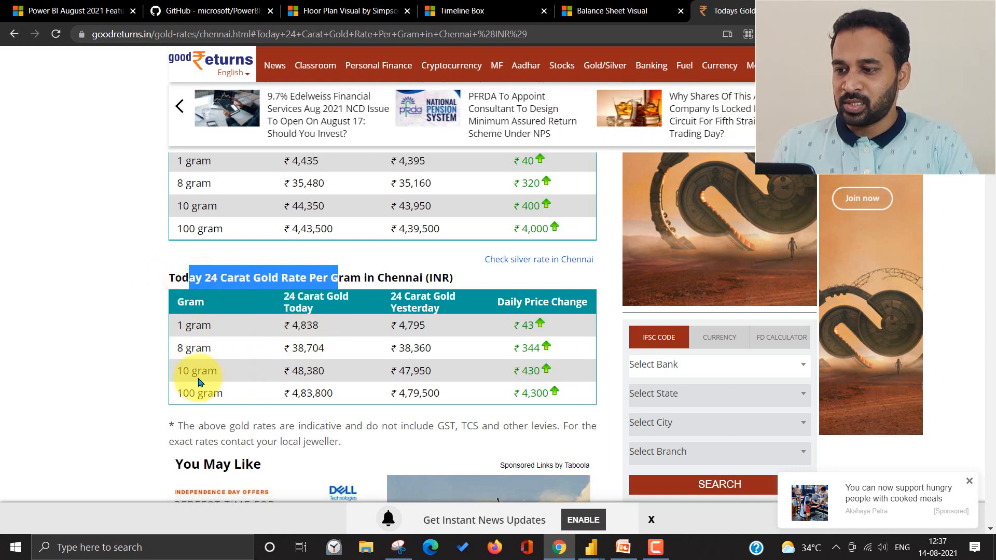
left_click_drag(173, 370, 282, 370)
left_click(324, 372)
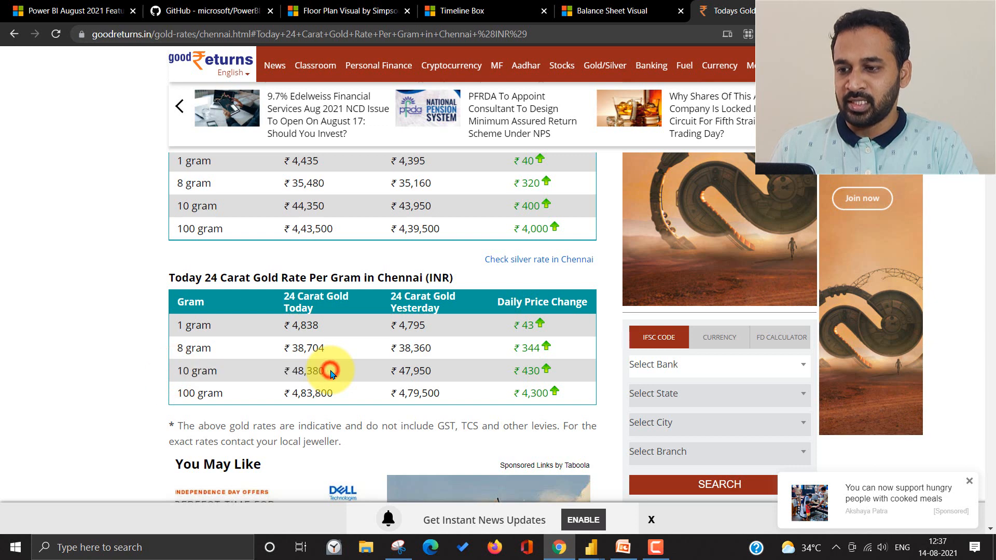
left_click_drag(398, 372, 411, 372)
left_click_drag(507, 376, 554, 376)
left_click(479, 372)
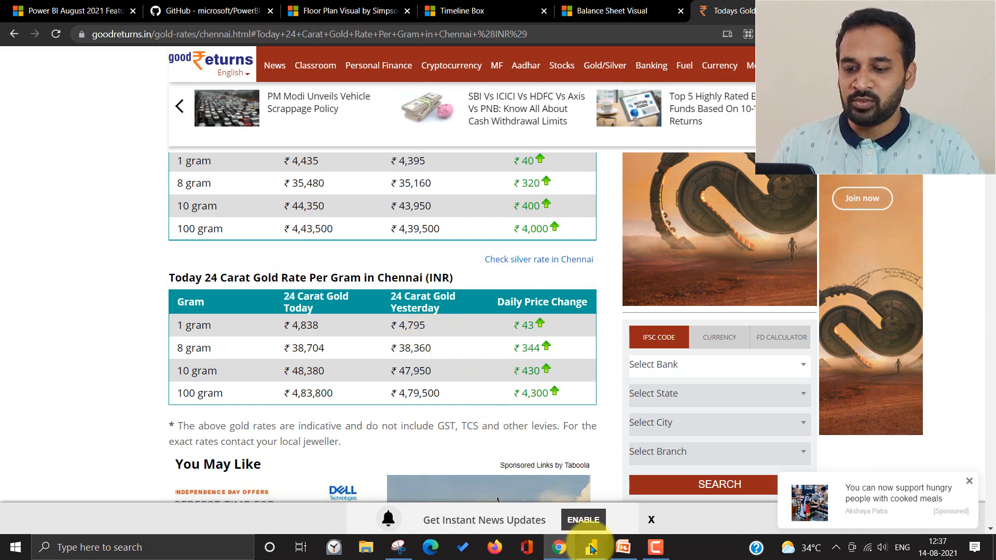
Step: Switch to Power BI Desktop and connect to the Goodreturns Chennai gold rates page as a web data source, using its copied URL
mouse_move(591, 548)
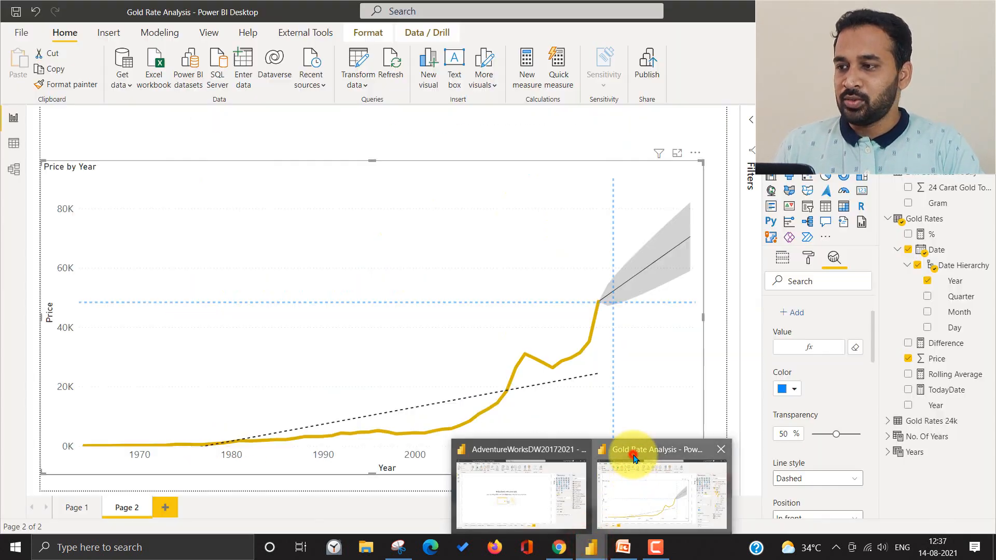
left_click(632, 455)
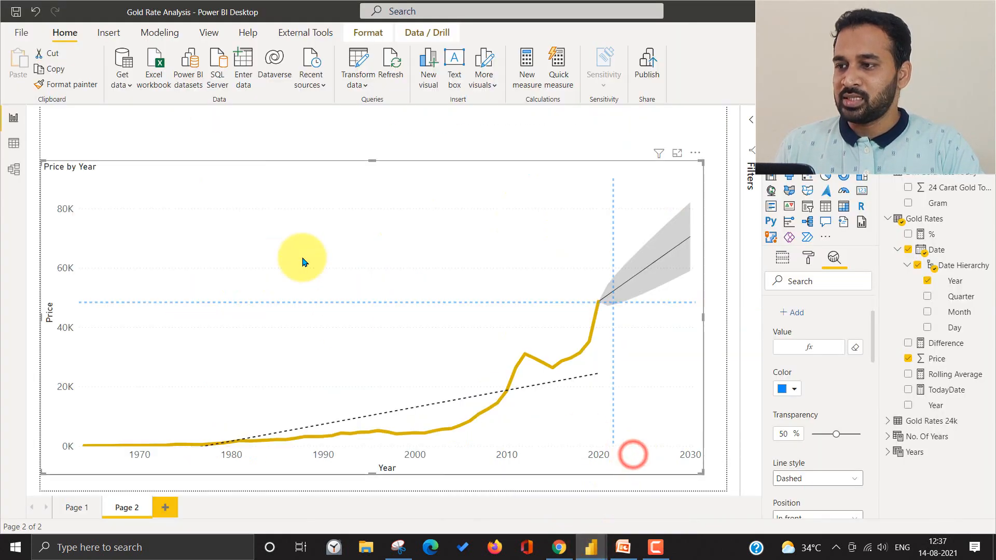
left_click(126, 85)
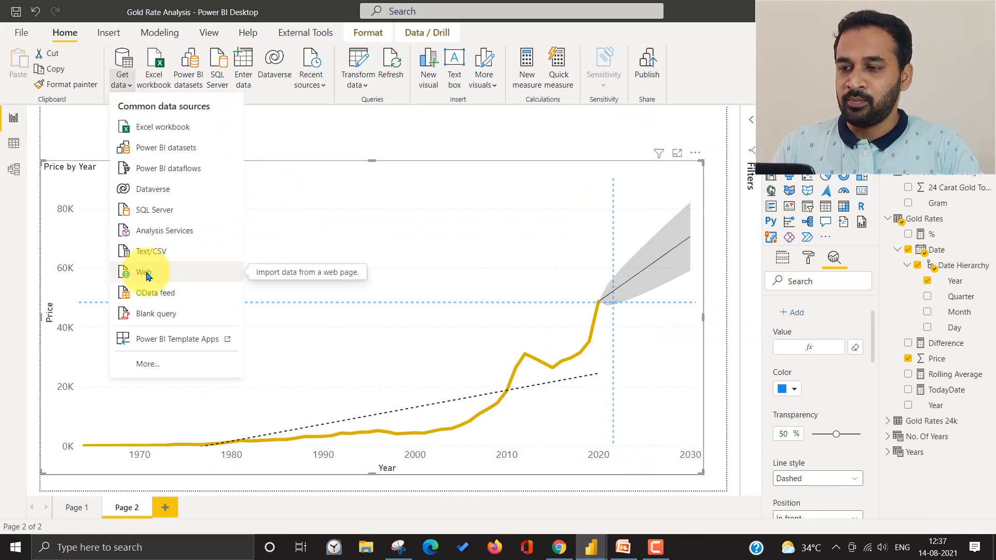
key("alt+Tab")
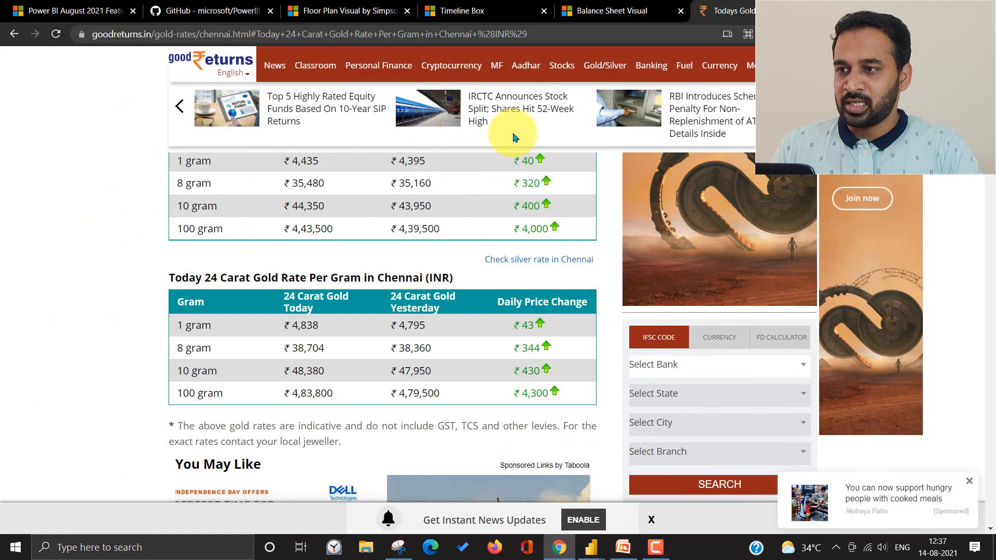
key("ctrl+l")
key("alt+Tab")
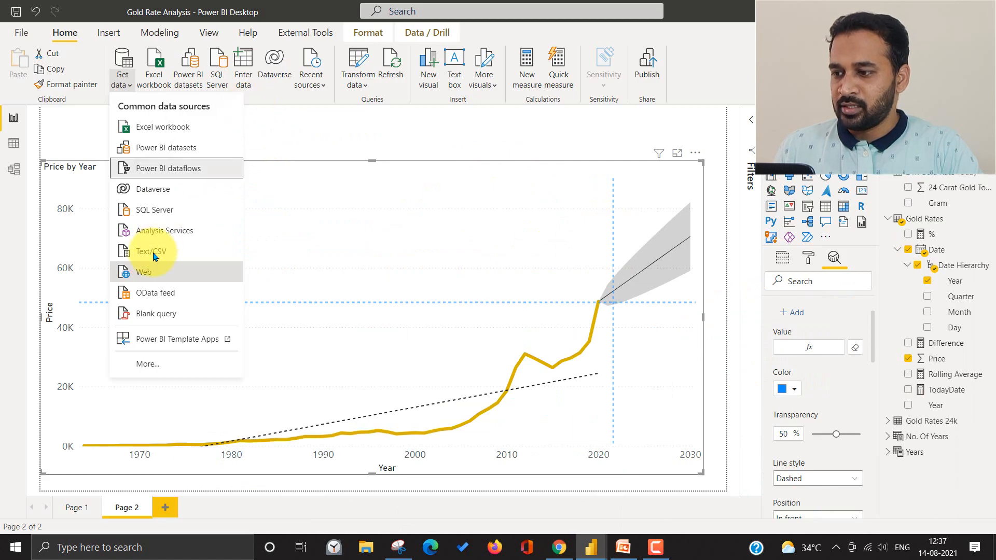
left_click(145, 270)
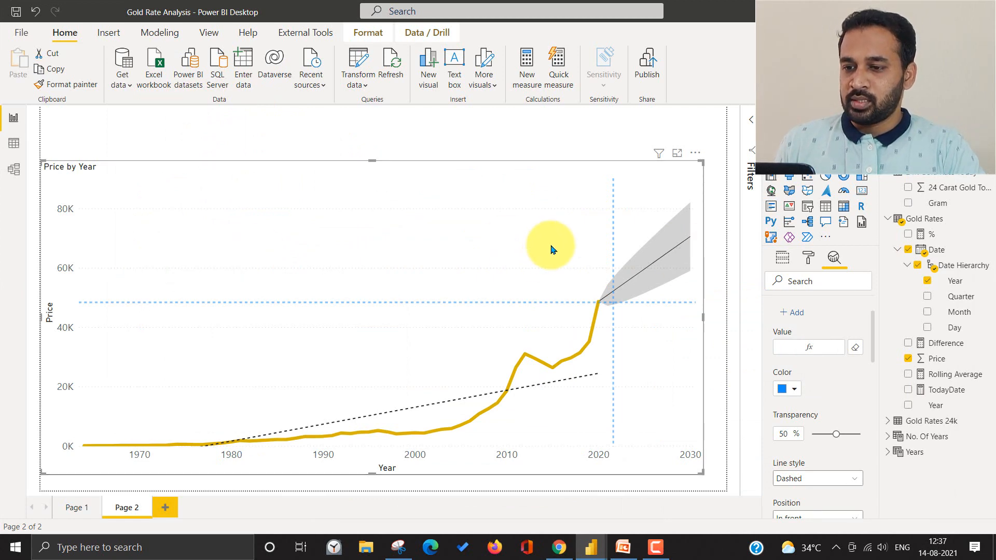
key("ctrl+v")
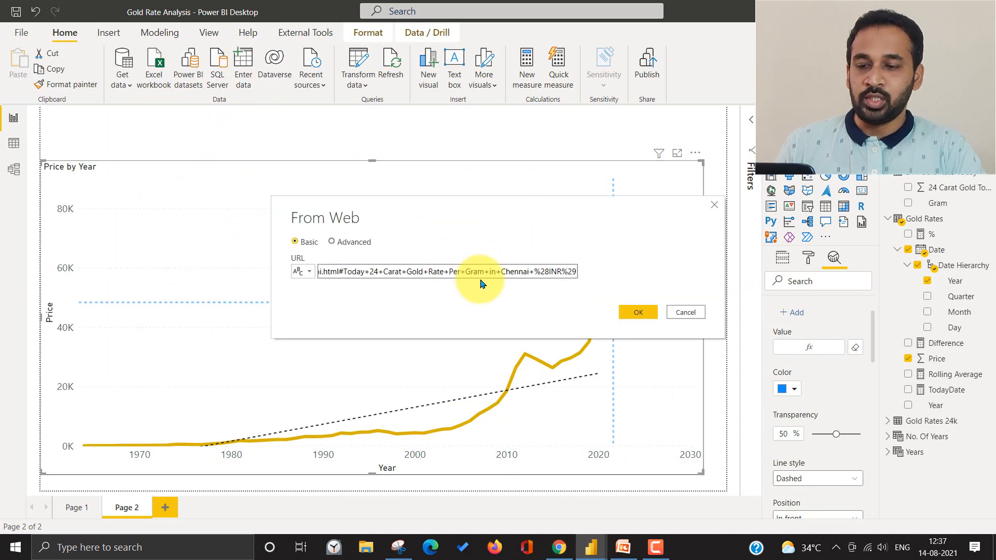
left_click(635, 314)
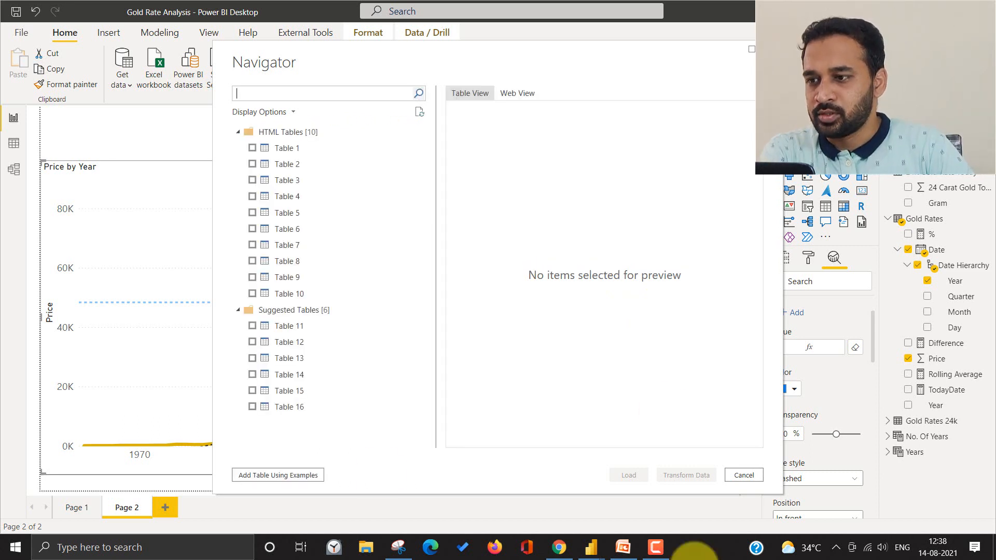
Step: Preview Table 1 and Table 2 from the web page, select Table 2, and cancel the import
left_click(287, 152)
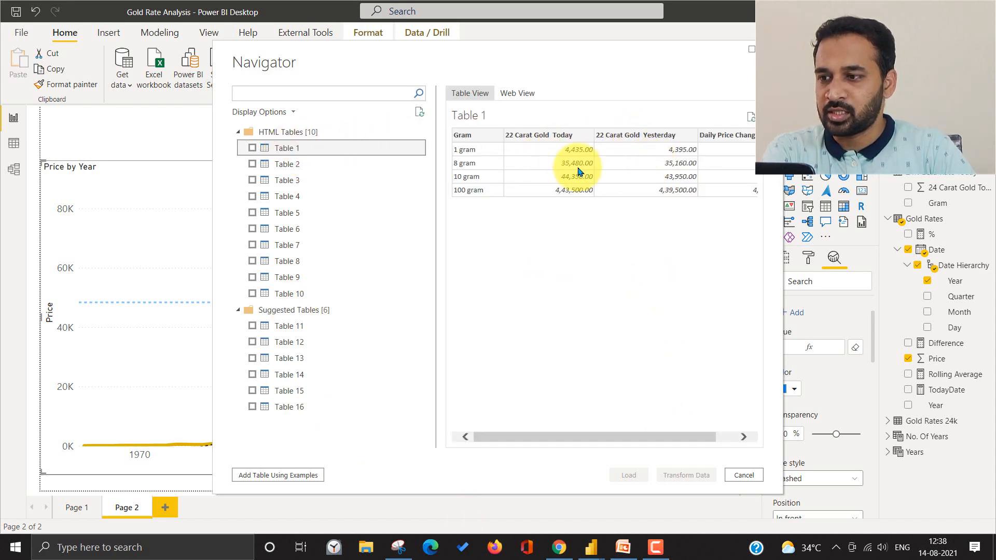
left_click(292, 165)
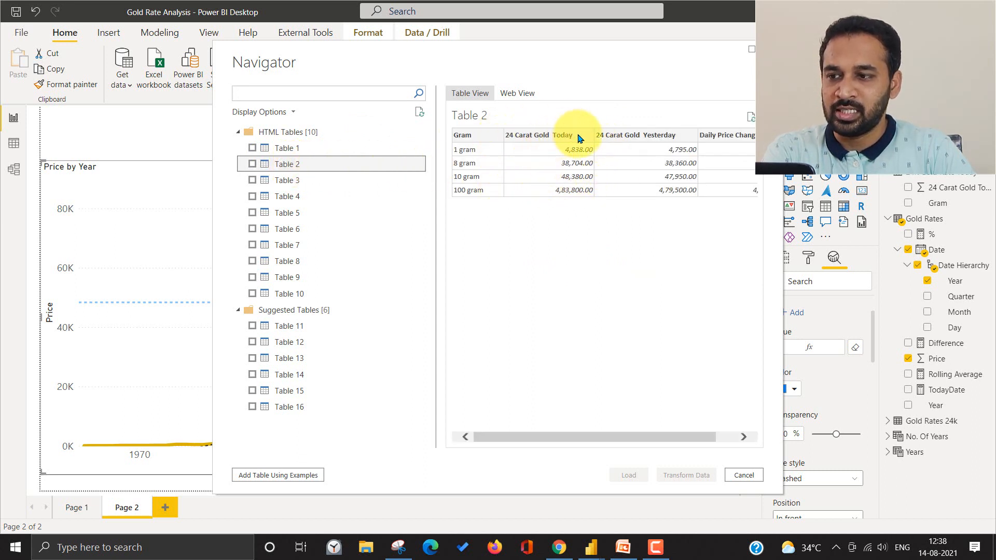
left_click(252, 165)
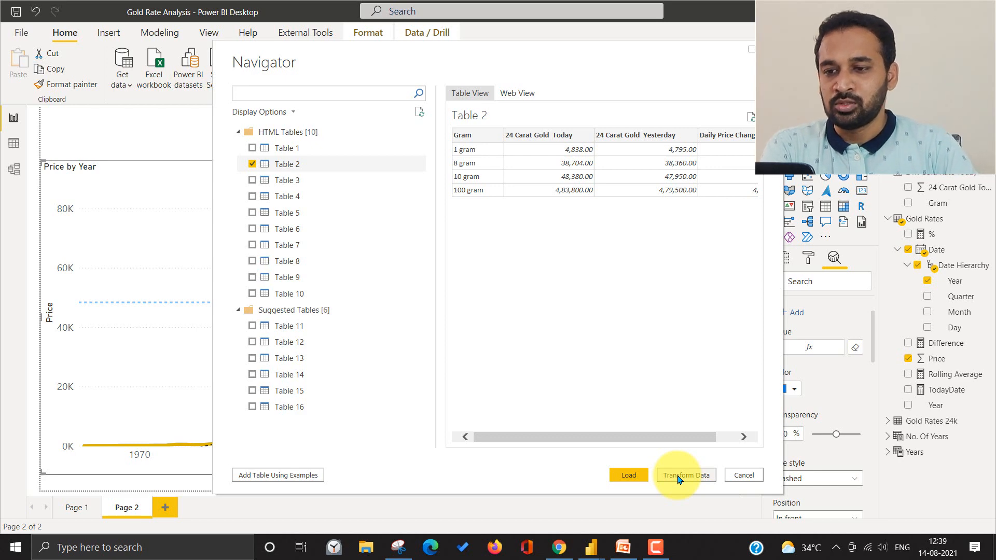
left_click(754, 477)
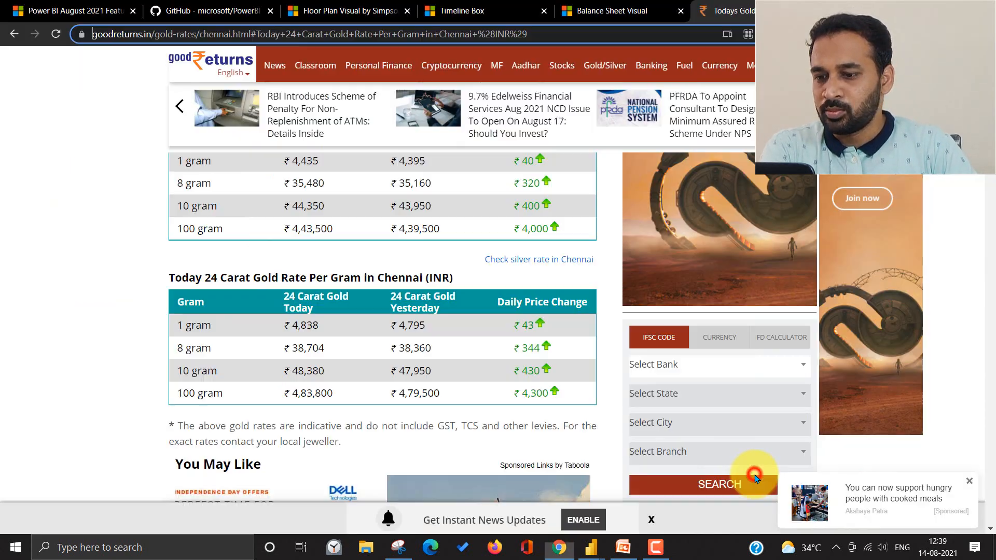
Step: Return to the Gold Rate Analysis report and open Power Query Editor on the 24K Gold Rate Today query
left_click(592, 547)
left_click(655, 454)
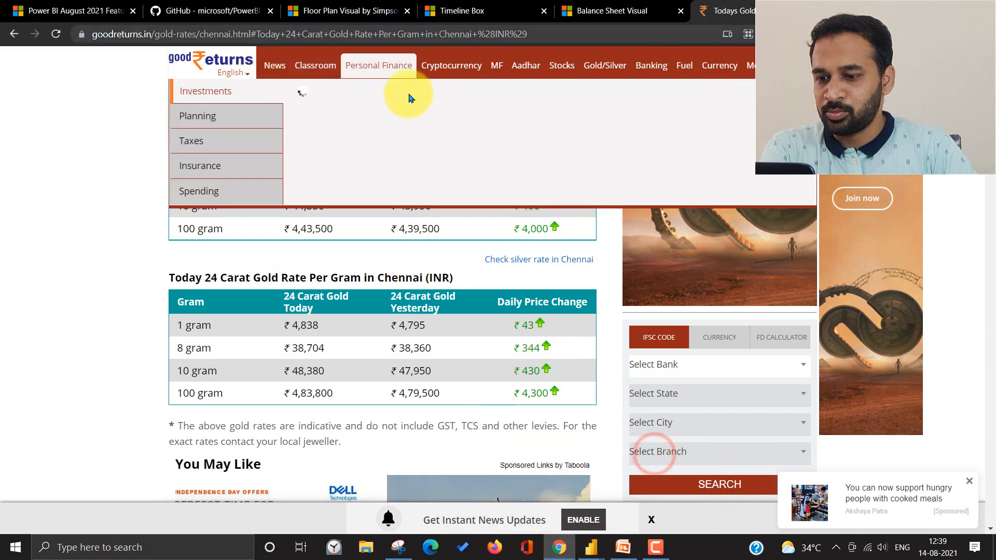
left_click(591, 547)
left_click(649, 474)
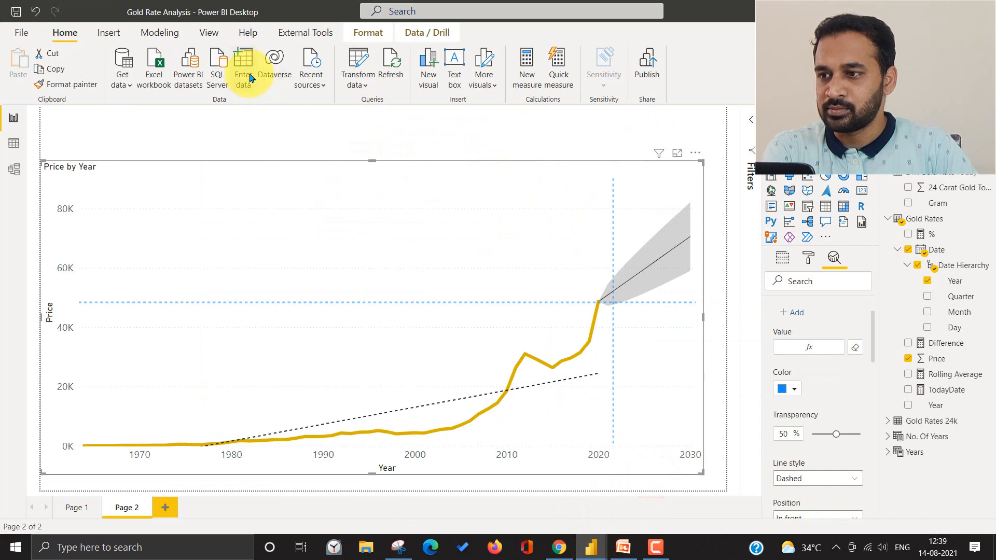
left_click(358, 61)
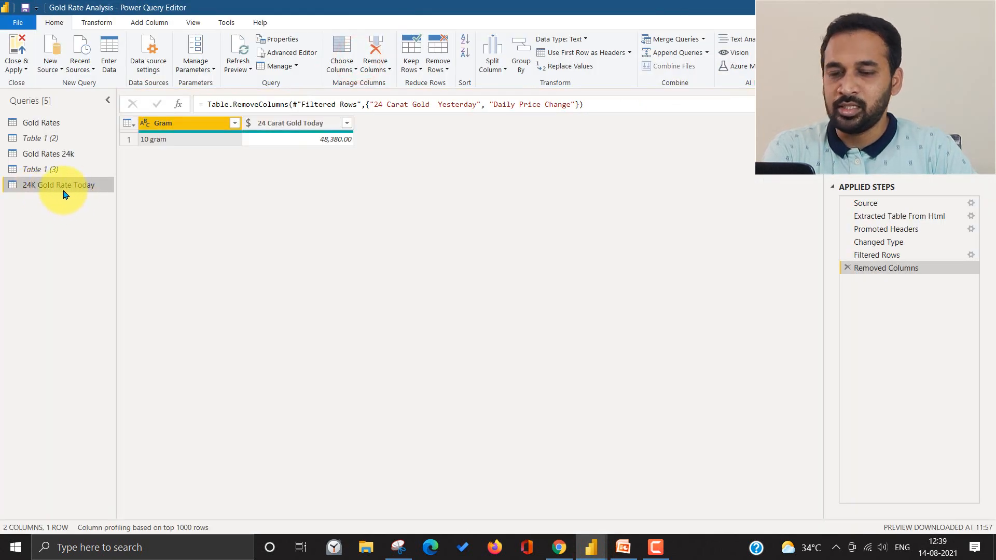
Step: Review the query's Promoted Headers and Changed Type steps, and view the Gram column's filter choices without changing them
left_click(885, 217)
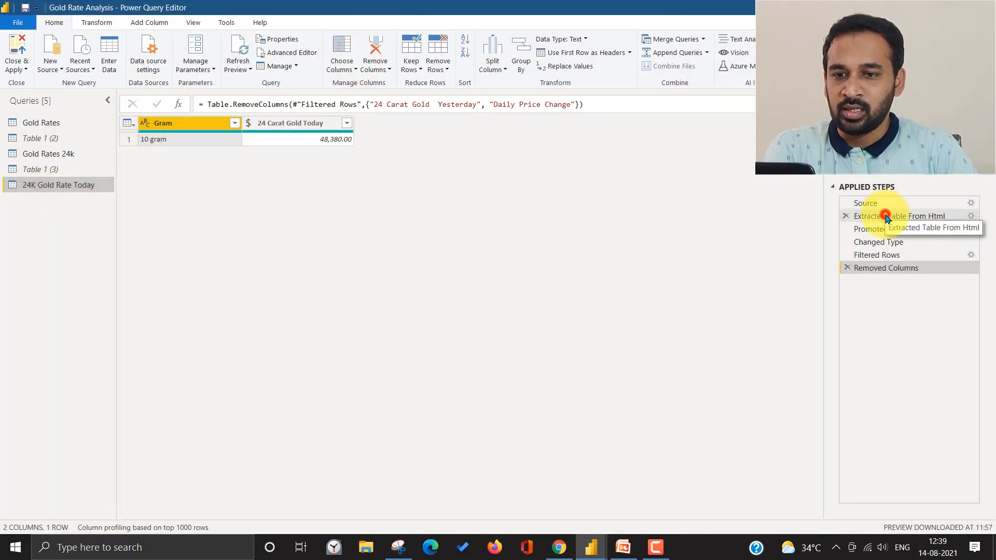
left_click(897, 229)
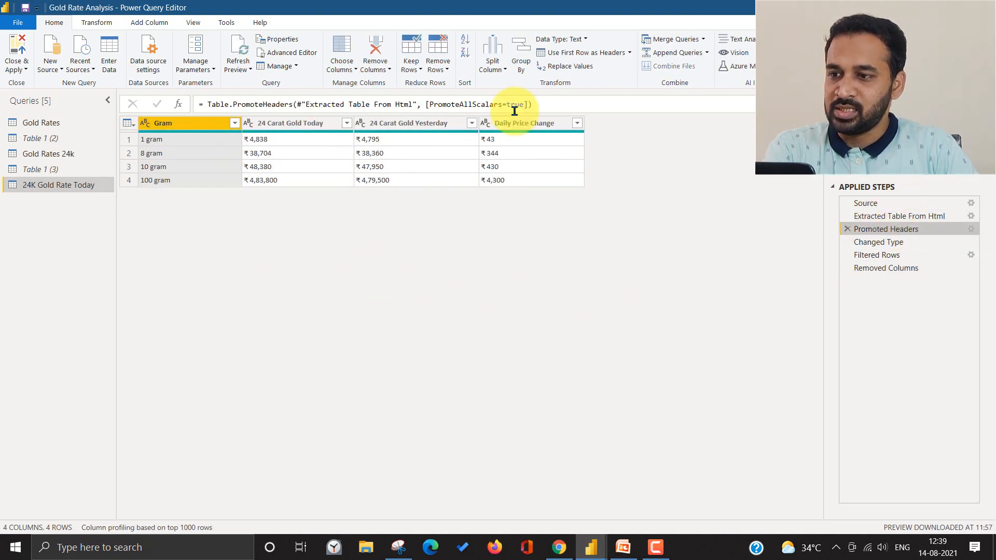
left_click(924, 242)
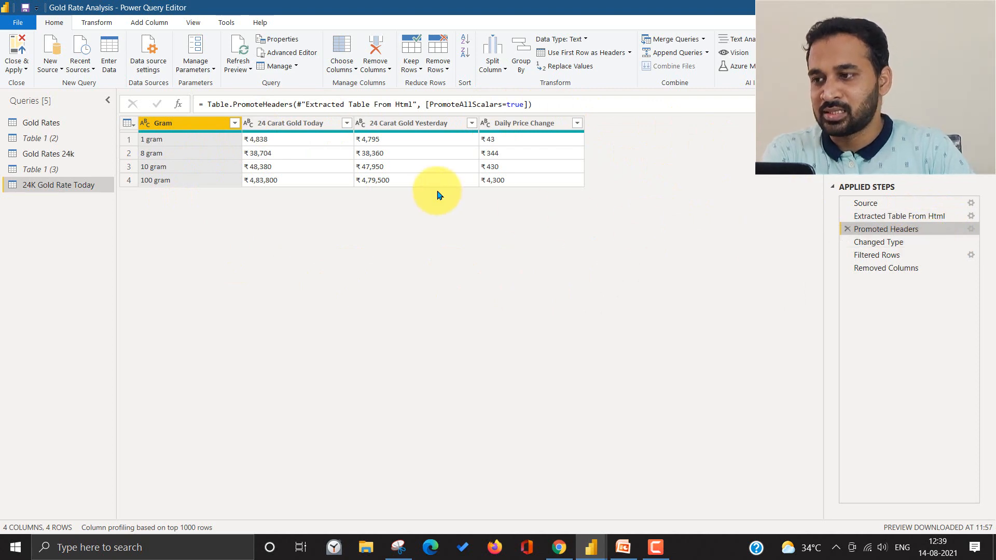
left_click(236, 124)
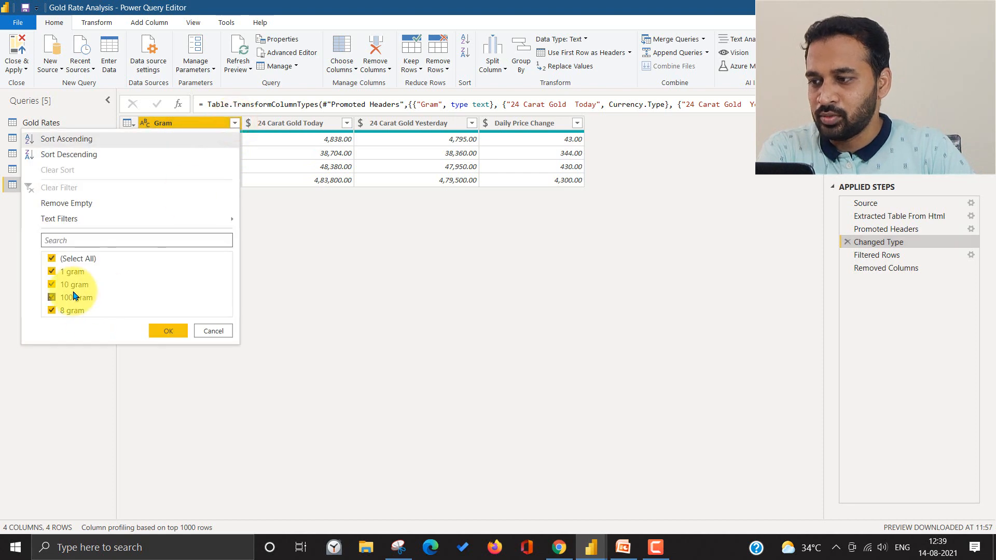
left_click(215, 330)
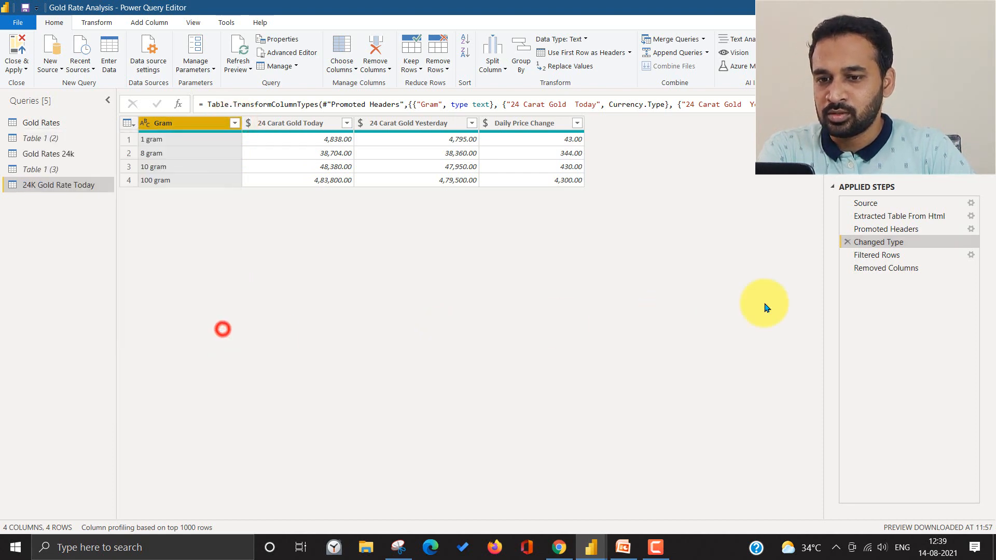
Step: Review the Filtered Rows step that keeps 10 gram and the Removed Columns step that drops 24 Carat Gold Yesterday and Daily Price Change
left_click(887, 255)
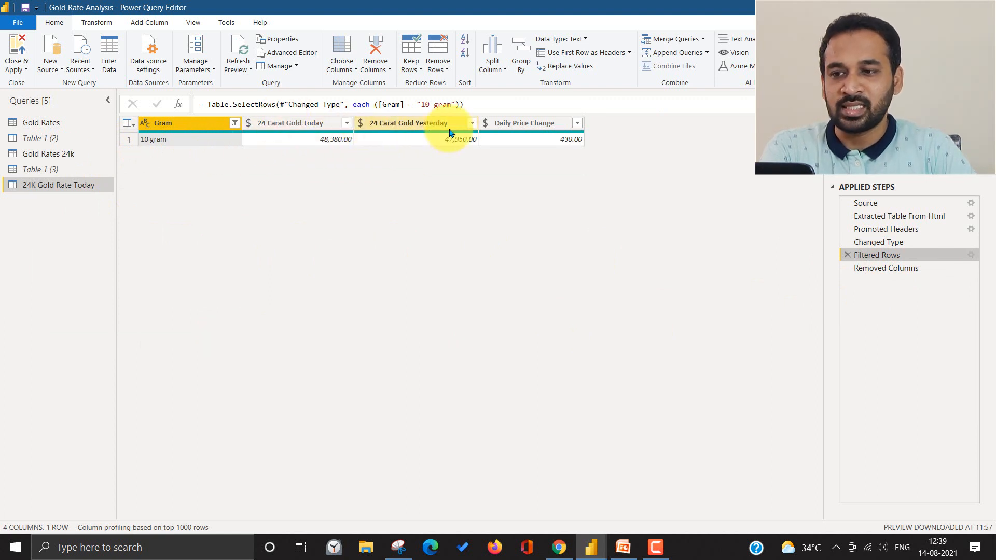
left_click(422, 124)
left_click(534, 128, "ctrl")
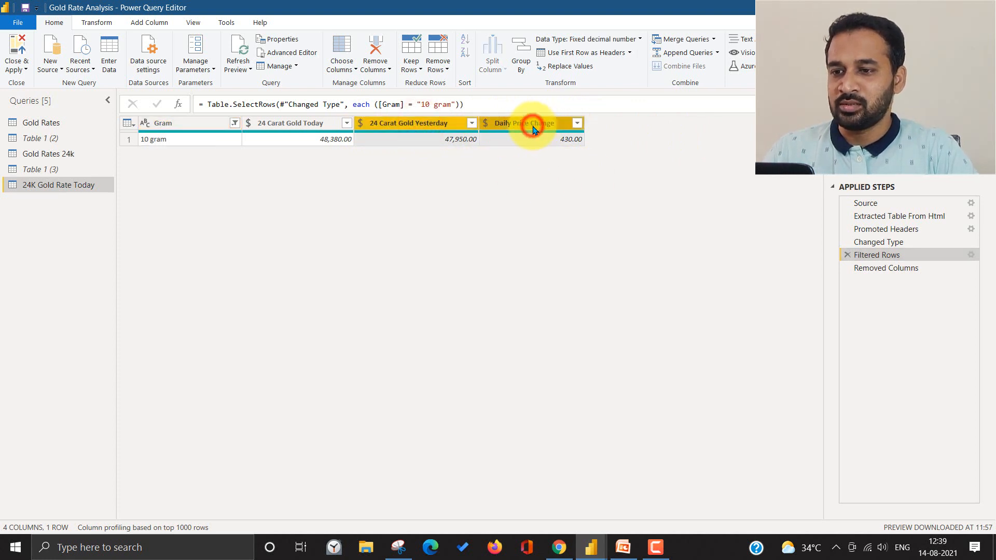
right_click(533, 127)
left_click(878, 268)
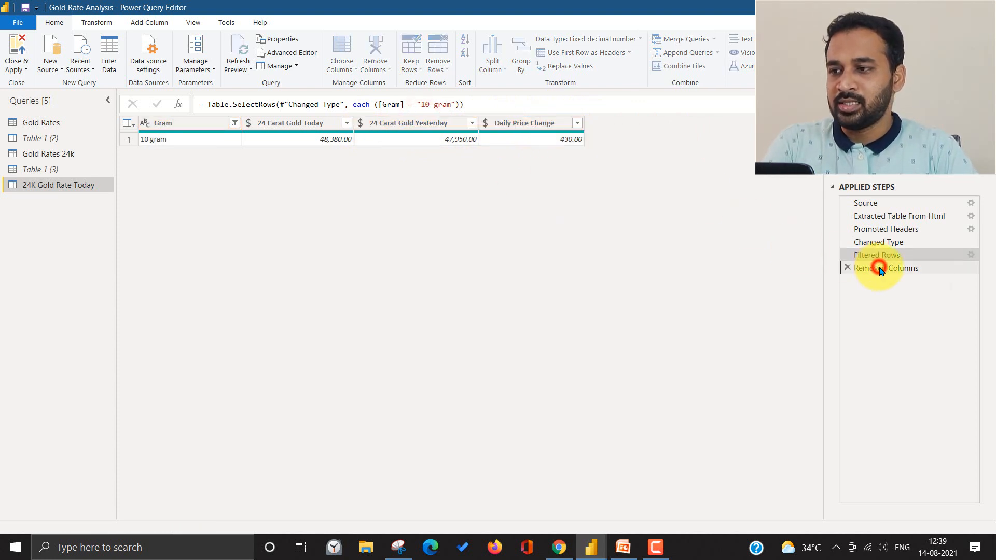
left_click(235, 239)
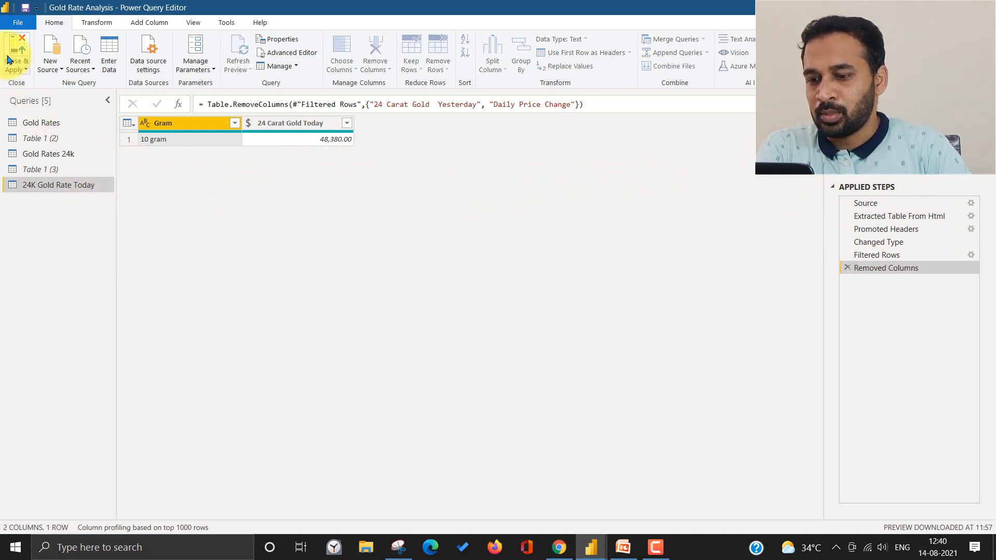
Step: Return to the report and replace Y-Axis Constant Line 1 on the Price by Year chart with a new Y-axis constant line
left_click(591, 547)
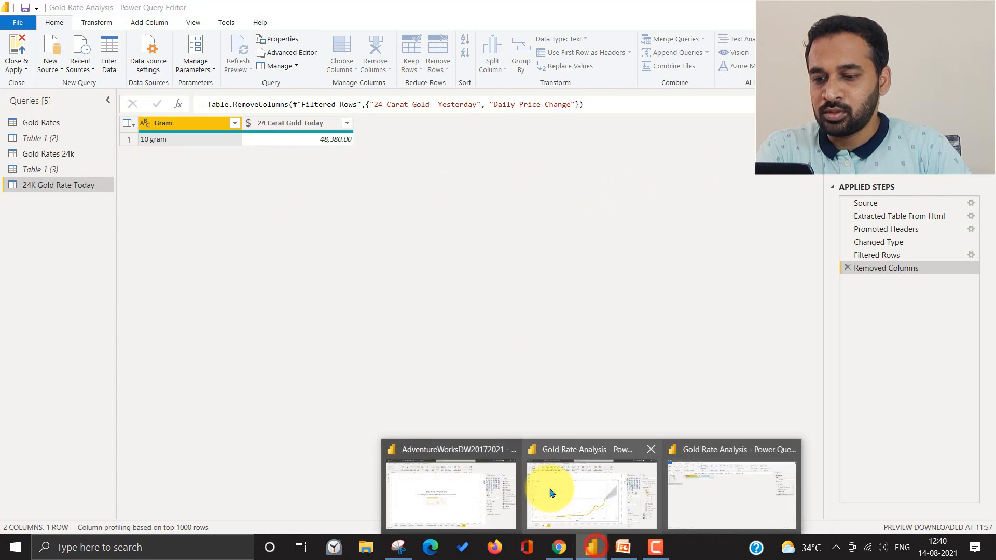
left_click(581, 465)
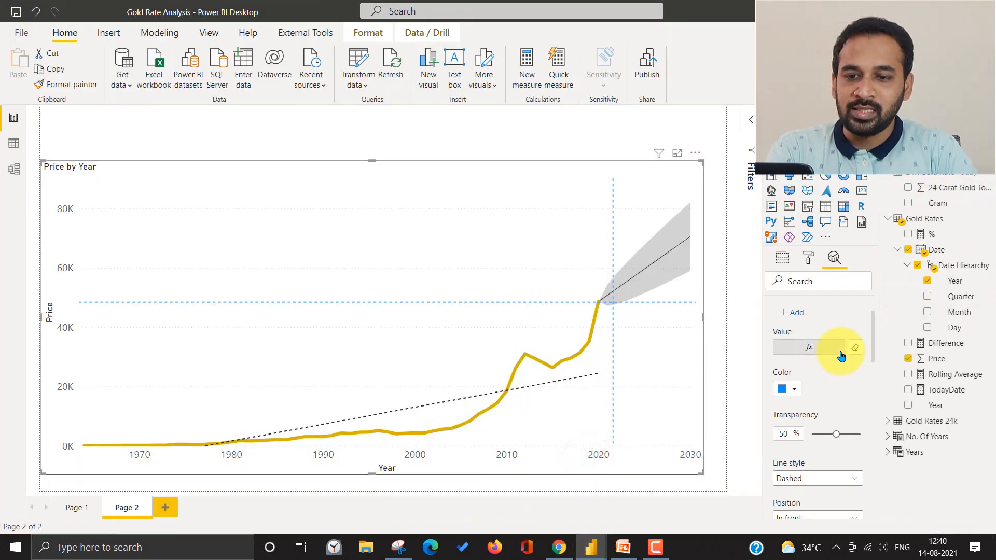
scroll(845, 350, "up", 2)
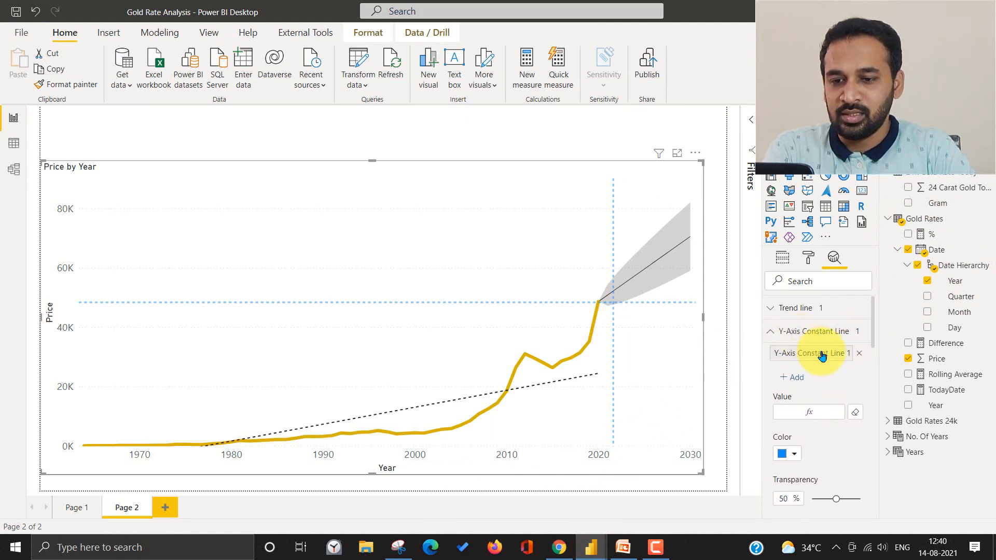
left_click(859, 353)
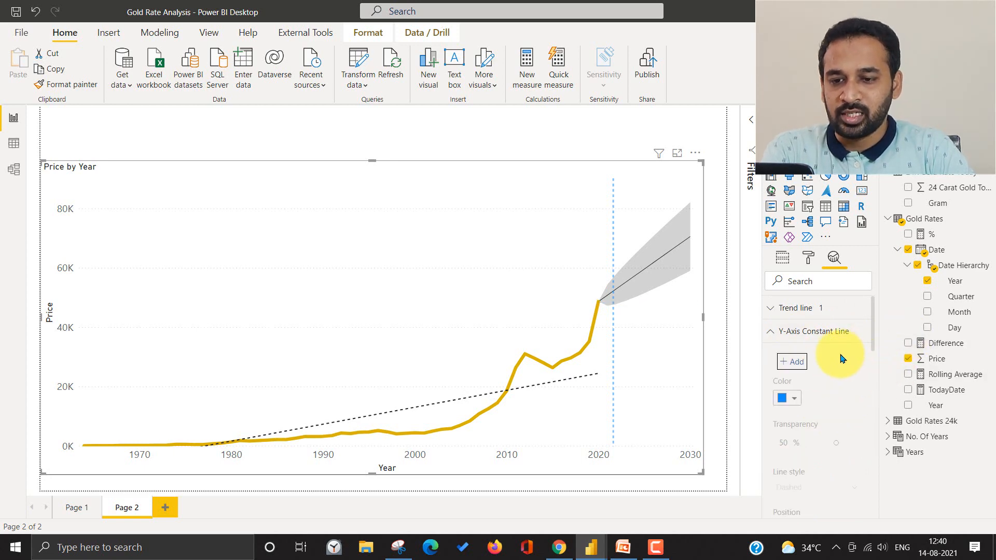
left_click(800, 363)
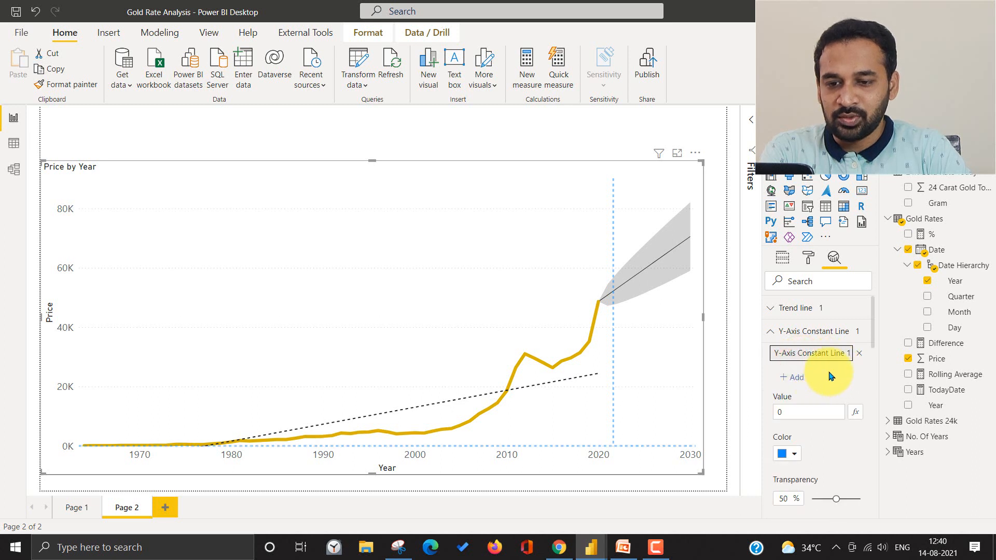
left_click(800, 409)
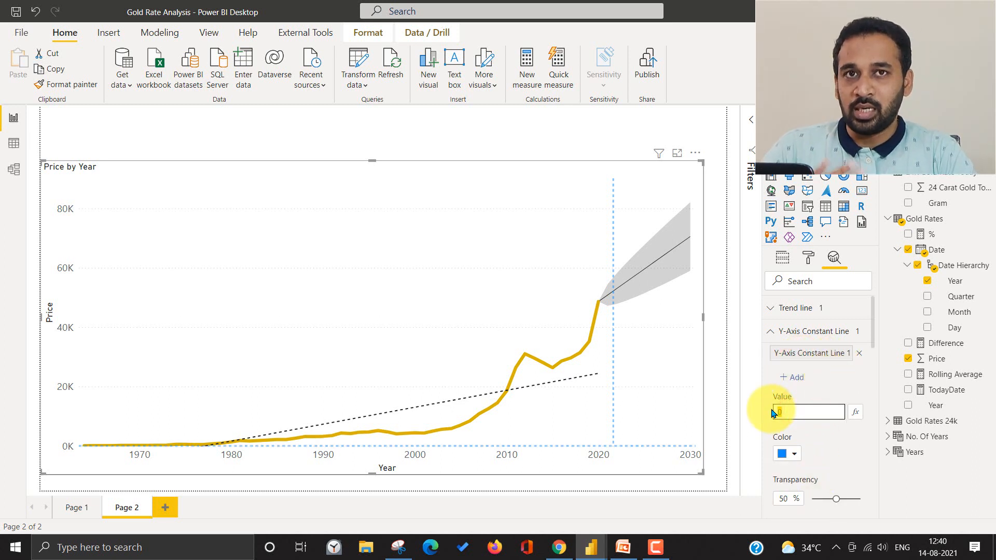
Step: Set the Y-axis constant line's value by field value, based on the Sum of 24 Carat Gold Today from the 24K Gold Rate Today table
left_click(855, 413)
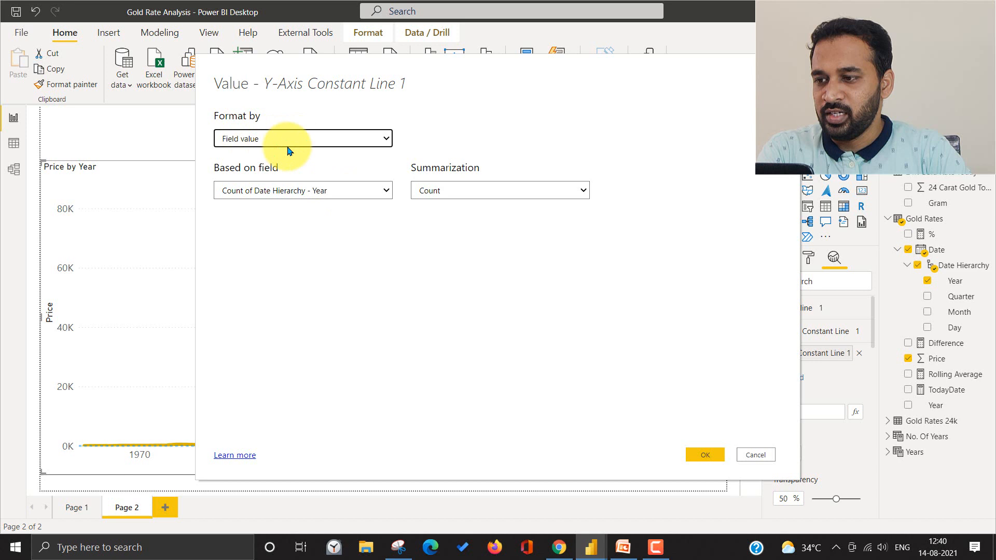
left_click(271, 191)
left_click(222, 237)
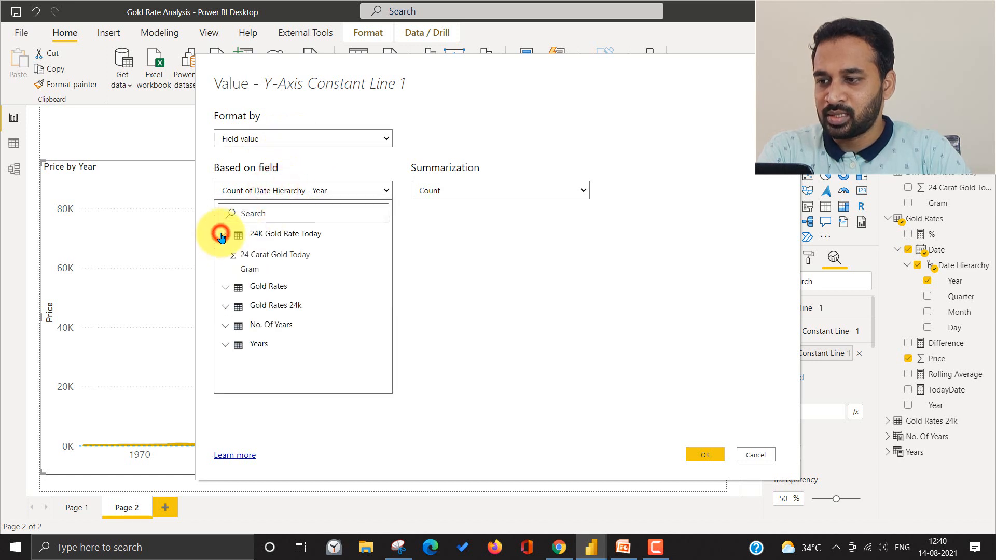
left_click(257, 256)
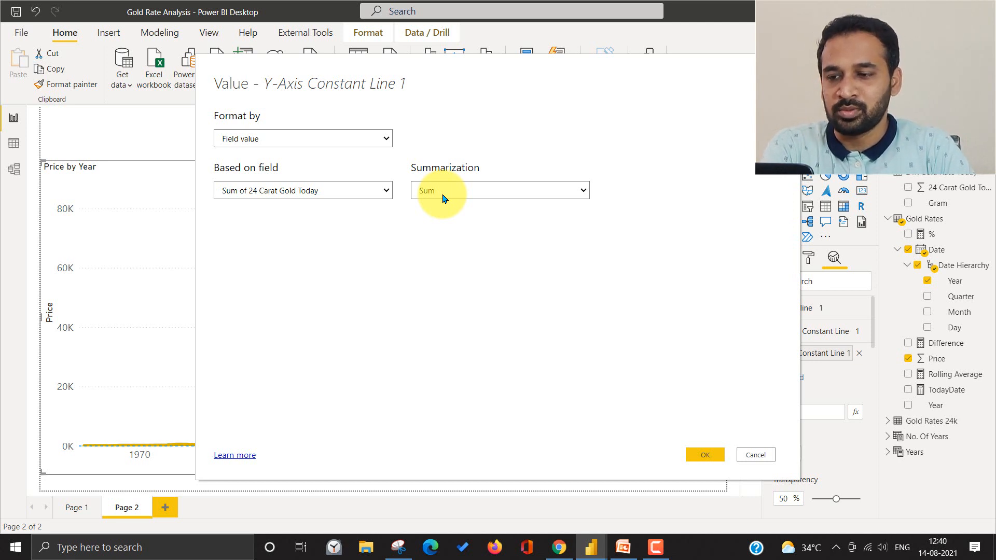
left_click(713, 456)
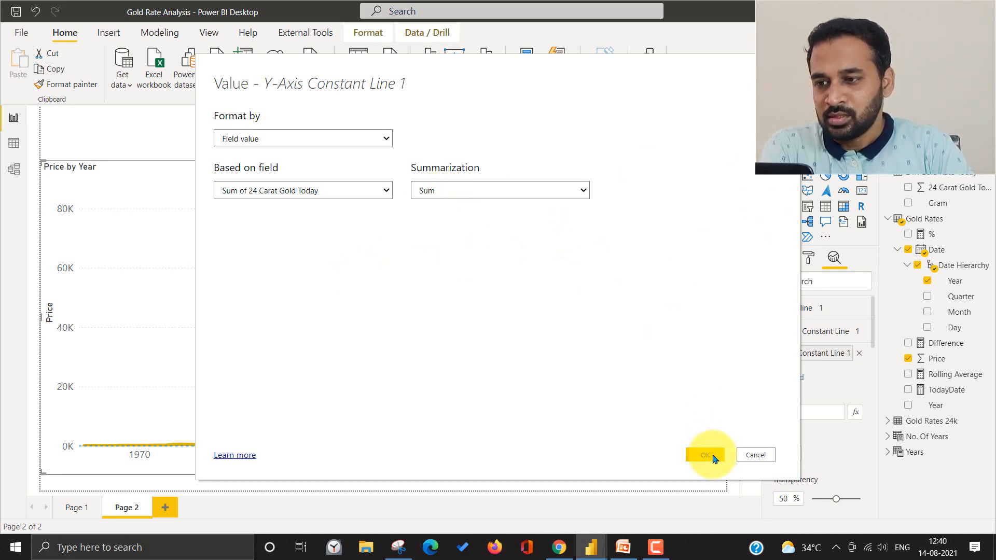
left_click(706, 457)
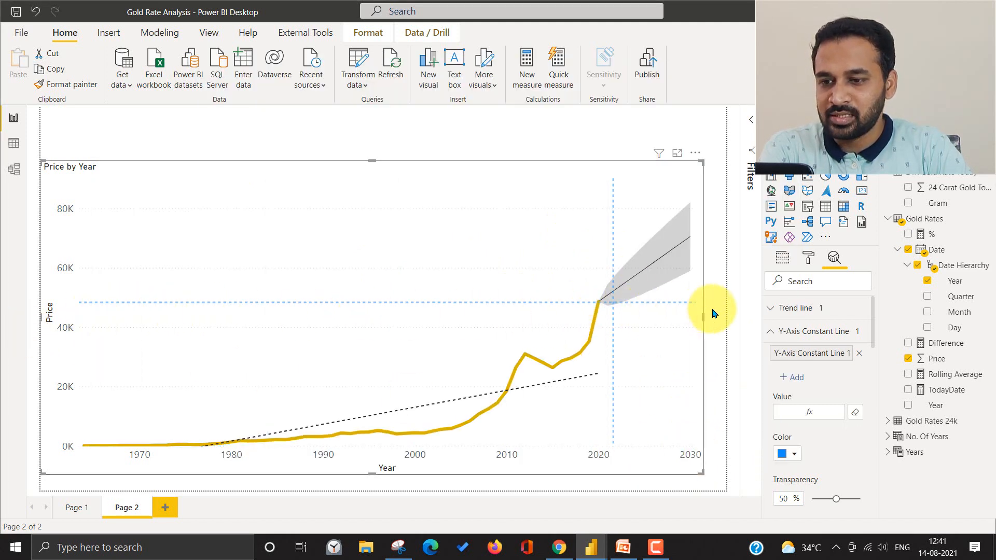
mouse_move(657, 316)
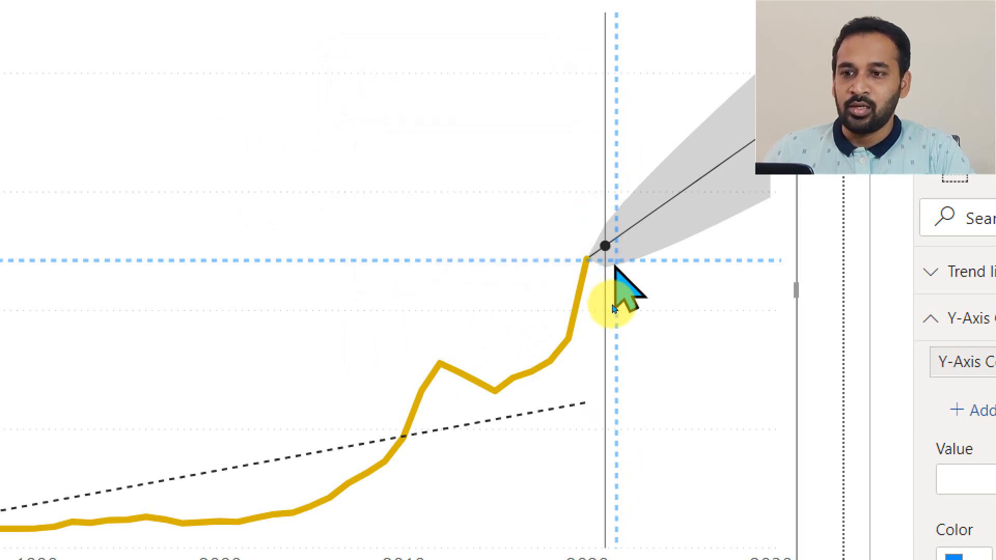
mouse_move(612, 308)
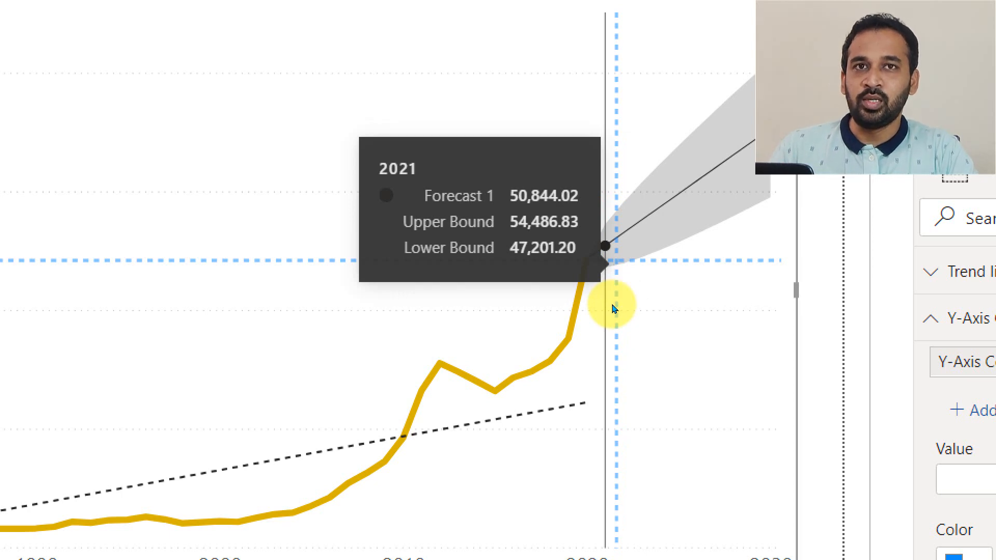